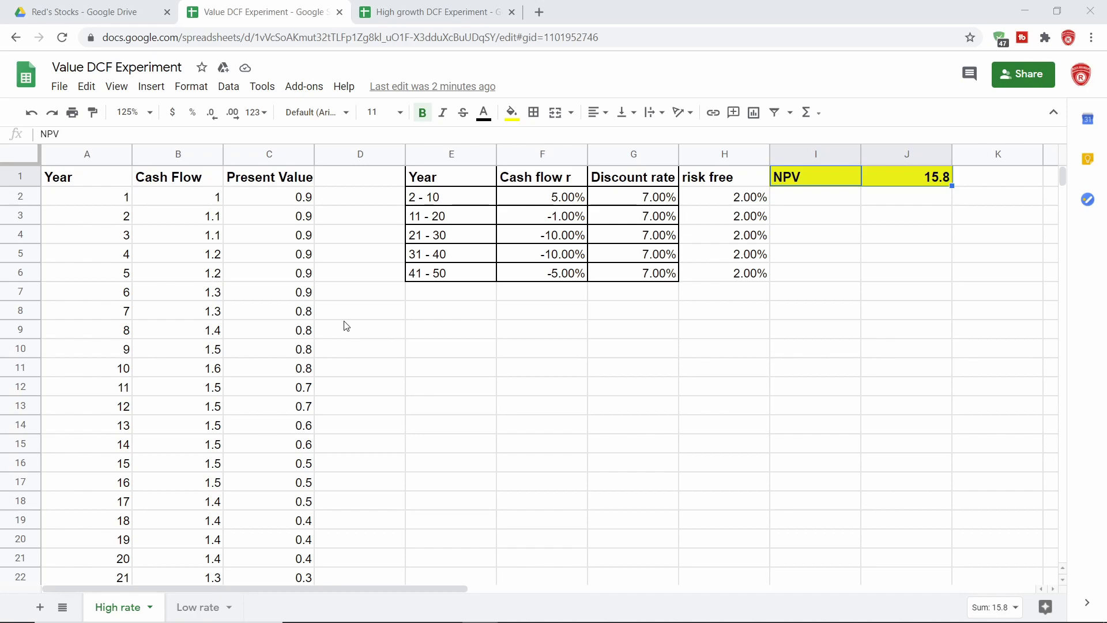
scroll(339, 306, down, 1)
scroll(335, 300, up, 1)
drag(99, 181, 91, 254)
scroll(89, 254, down, 7)
scroll(92, 255, up, 4)
click(106, 278)
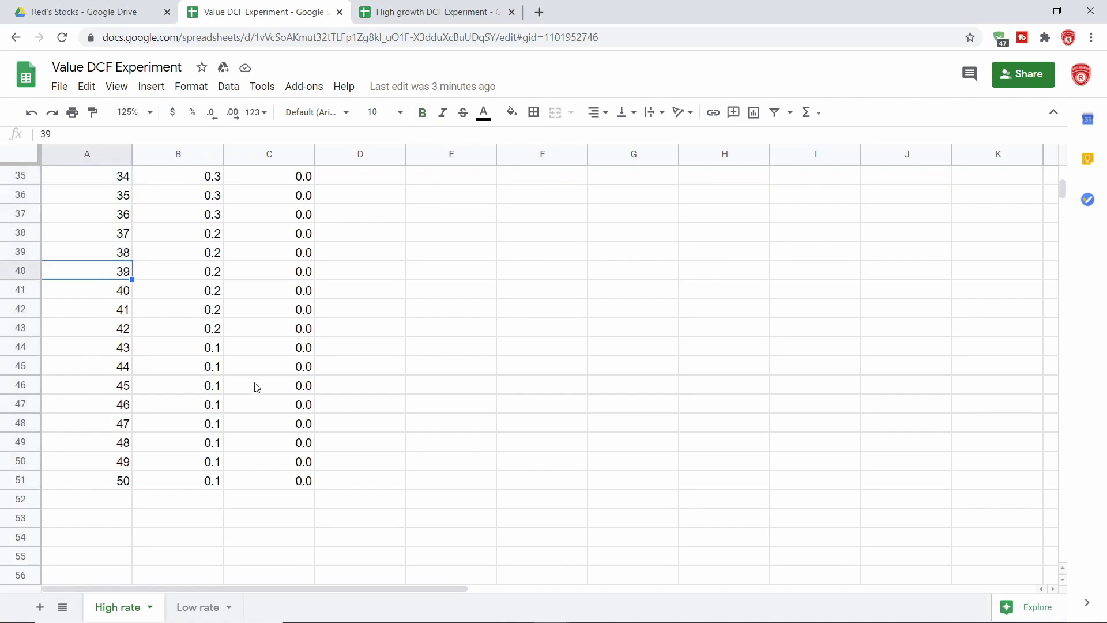
scroll(328, 416, up, 7)
scroll(329, 417, up, 4)
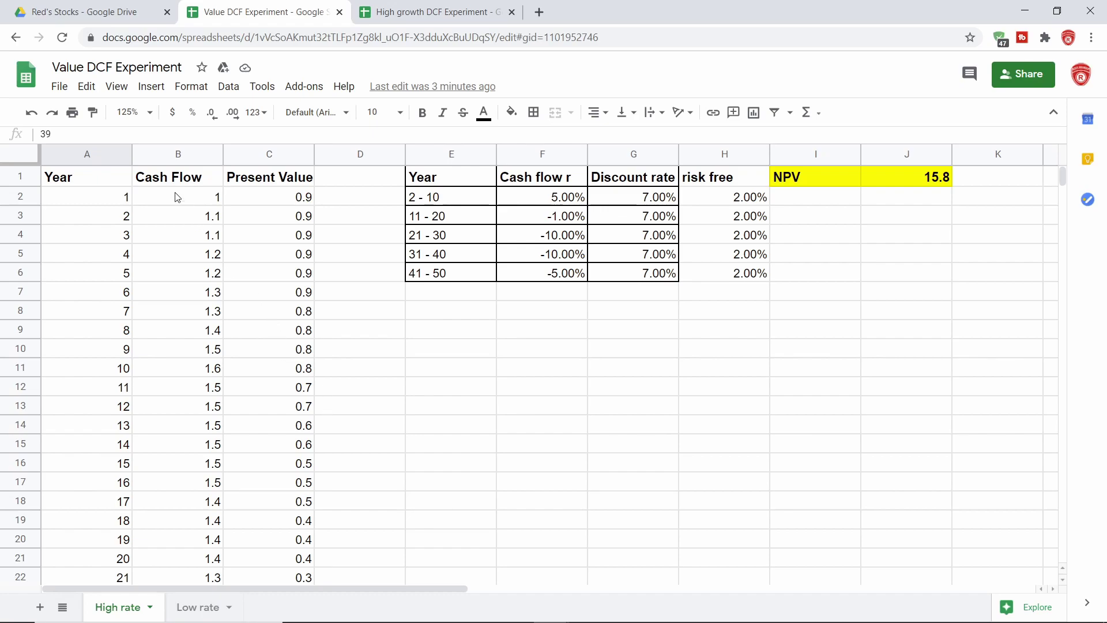
drag(177, 198, 219, 337)
scroll(222, 337, up, 5)
scroll(223, 338, up, 9)
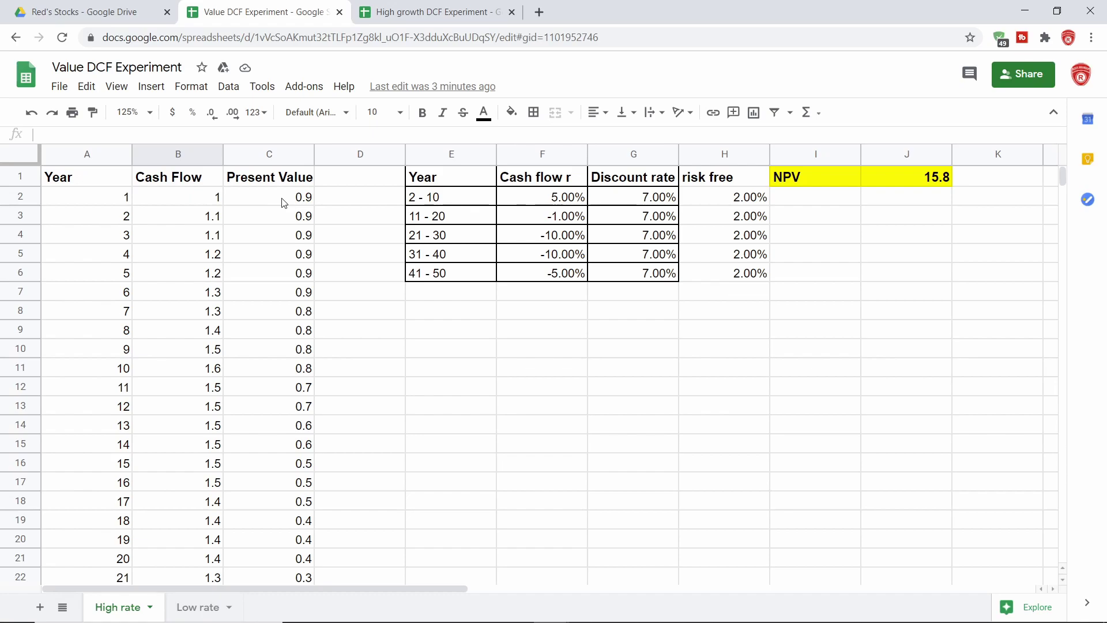
scroll(290, 231, down, 1)
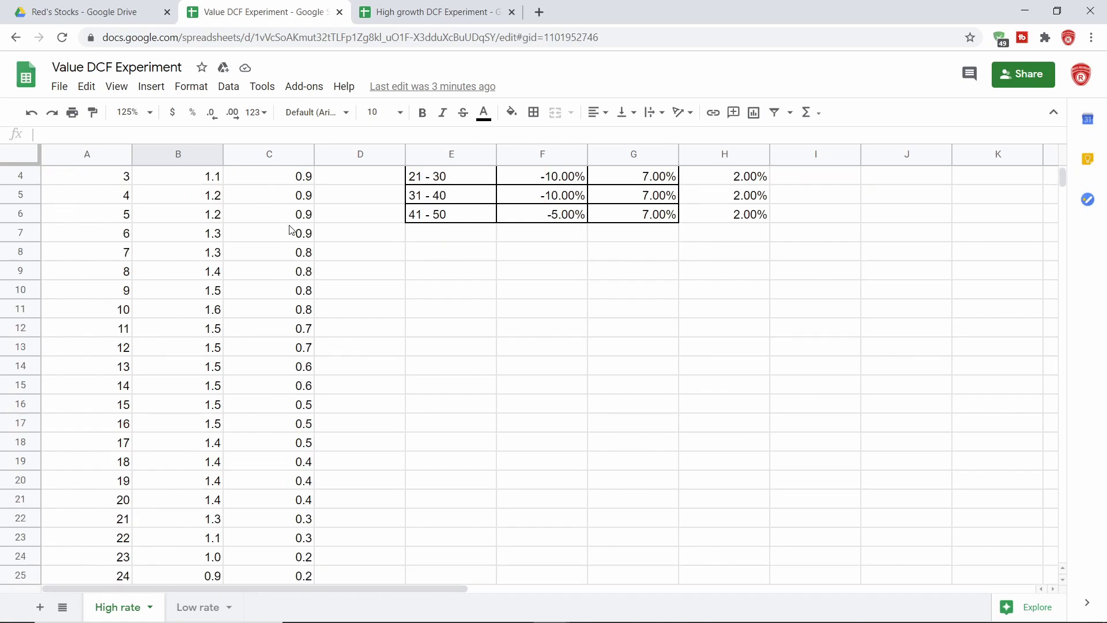
scroll(290, 231, down, 2)
scroll(288, 231, up, 3)
scroll(213, 214, down, 2)
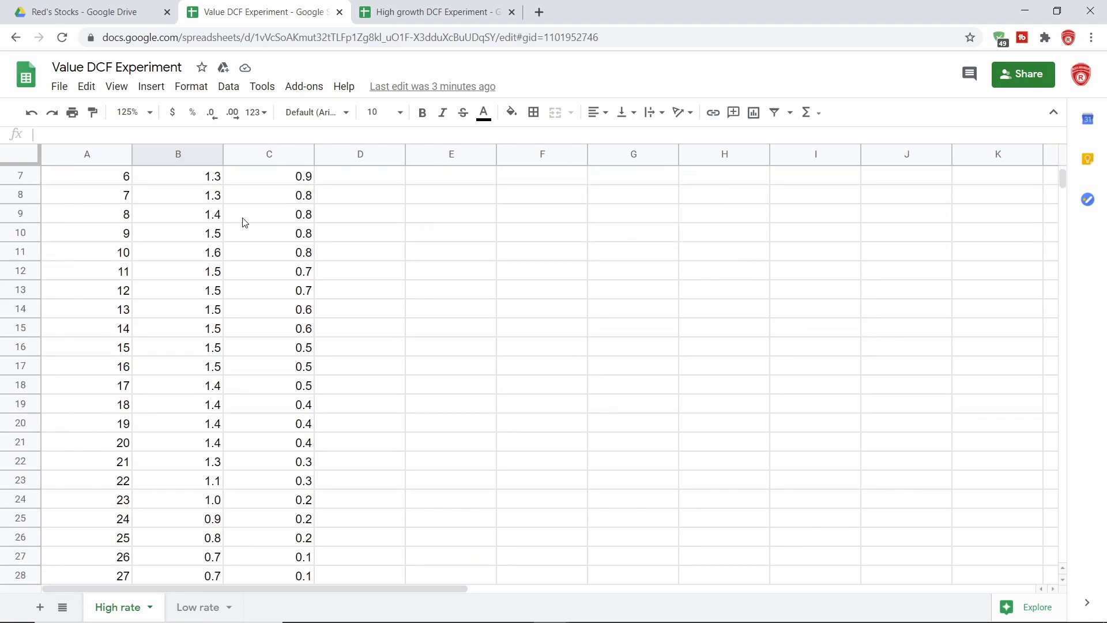
scroll(245, 223, down, 7)
scroll(248, 228, up, 8)
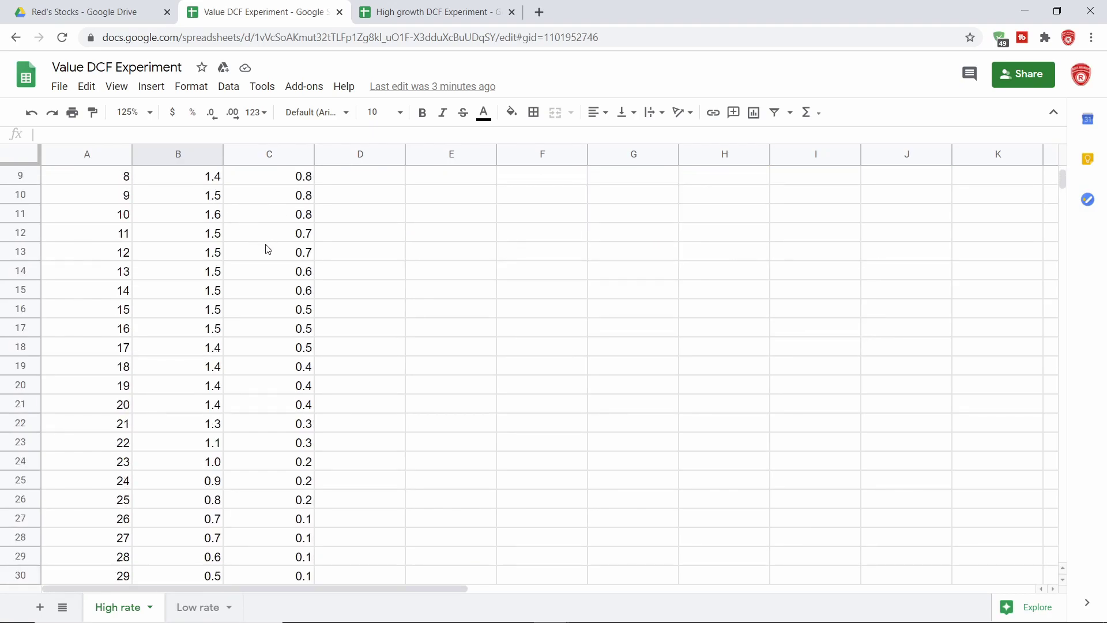
scroll(268, 249, up, 1)
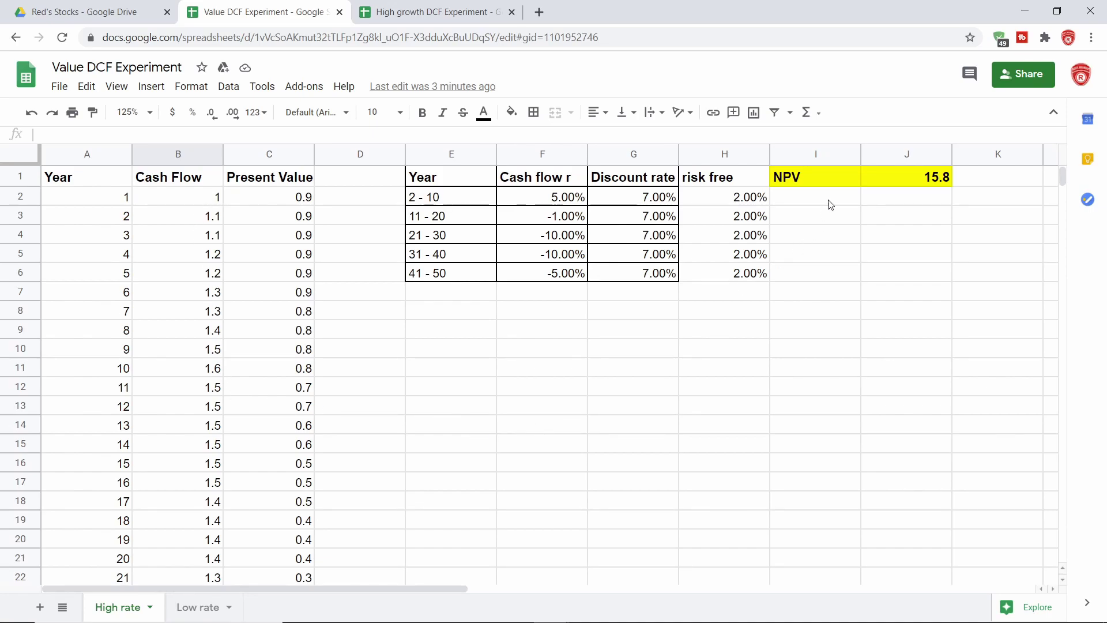
drag(845, 178, 913, 170)
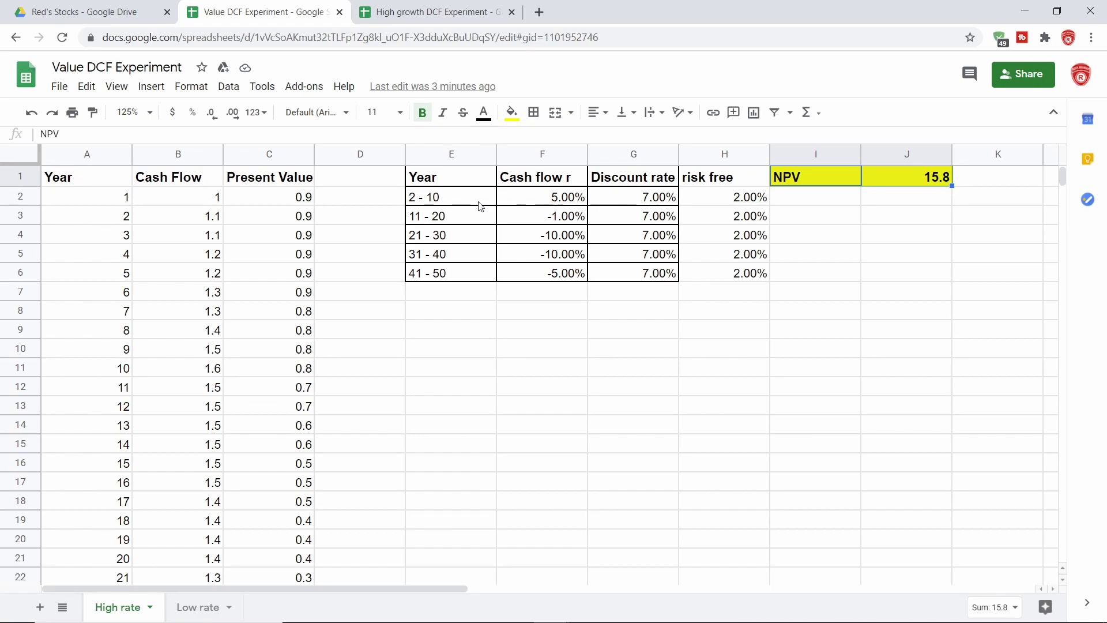
drag(477, 184, 652, 287)
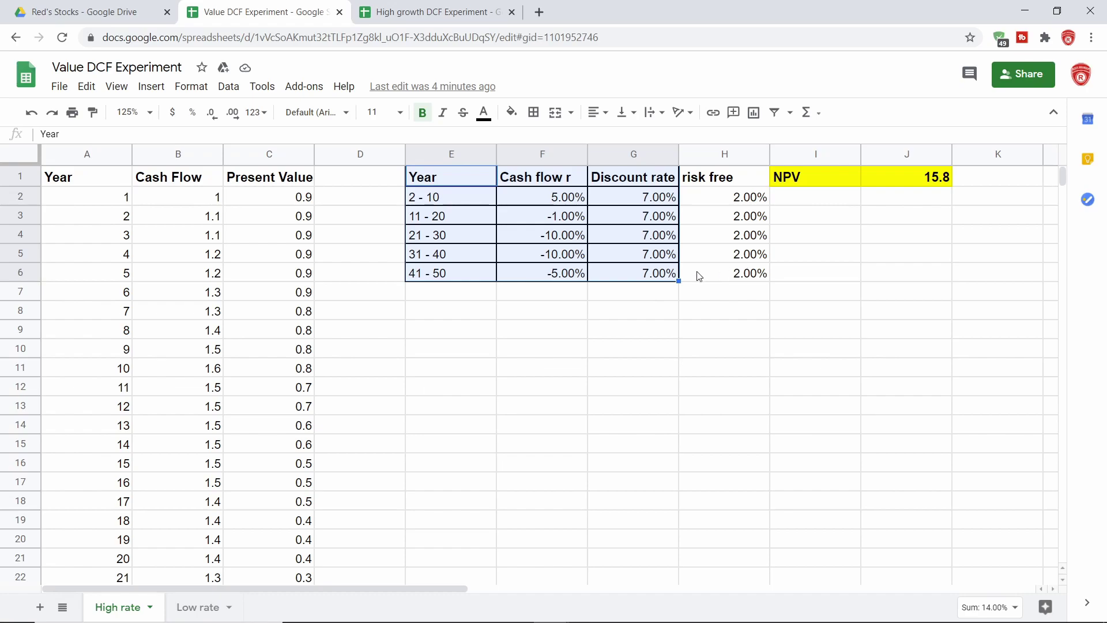
click(433, 199)
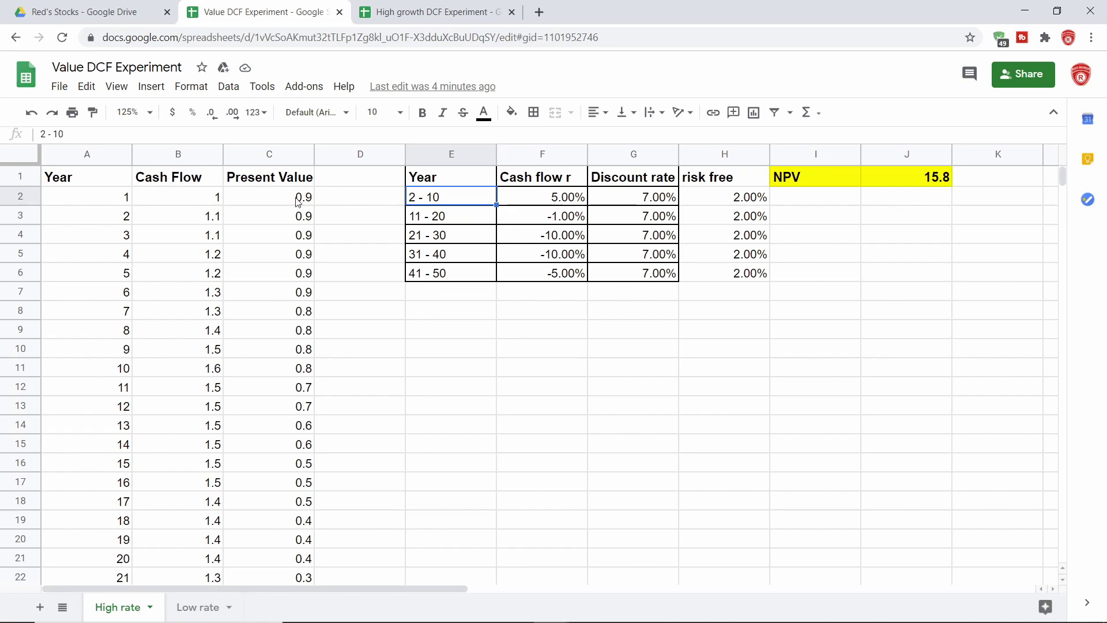
drag(301, 200, 296, 381)
scroll(295, 384, down, 1)
scroll(295, 387, up, 1)
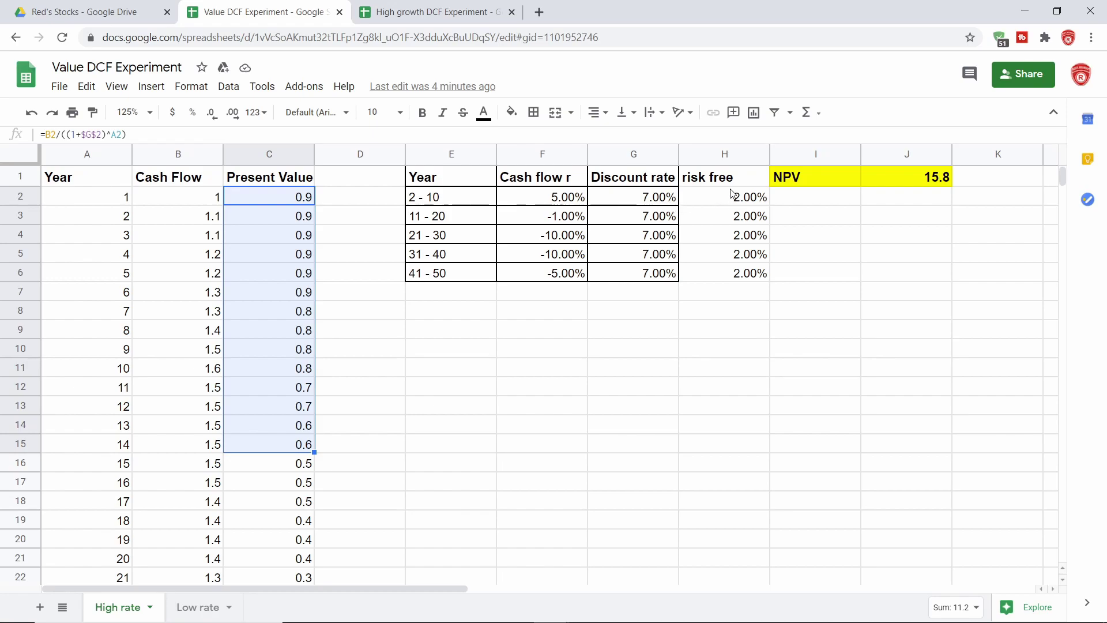
drag(734, 197, 748, 273)
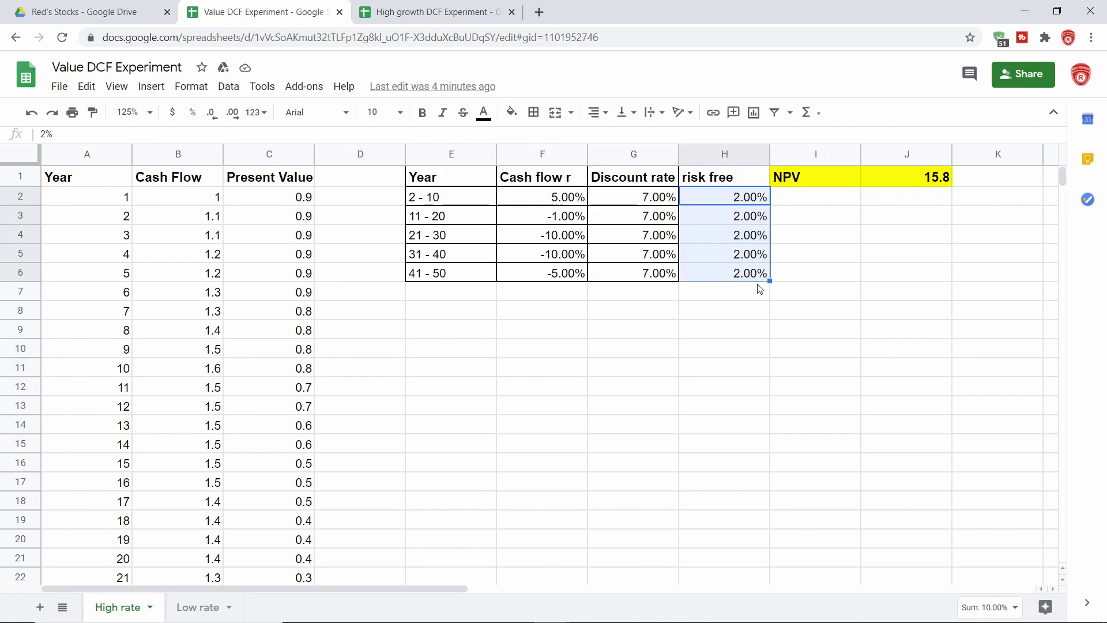
click(664, 202)
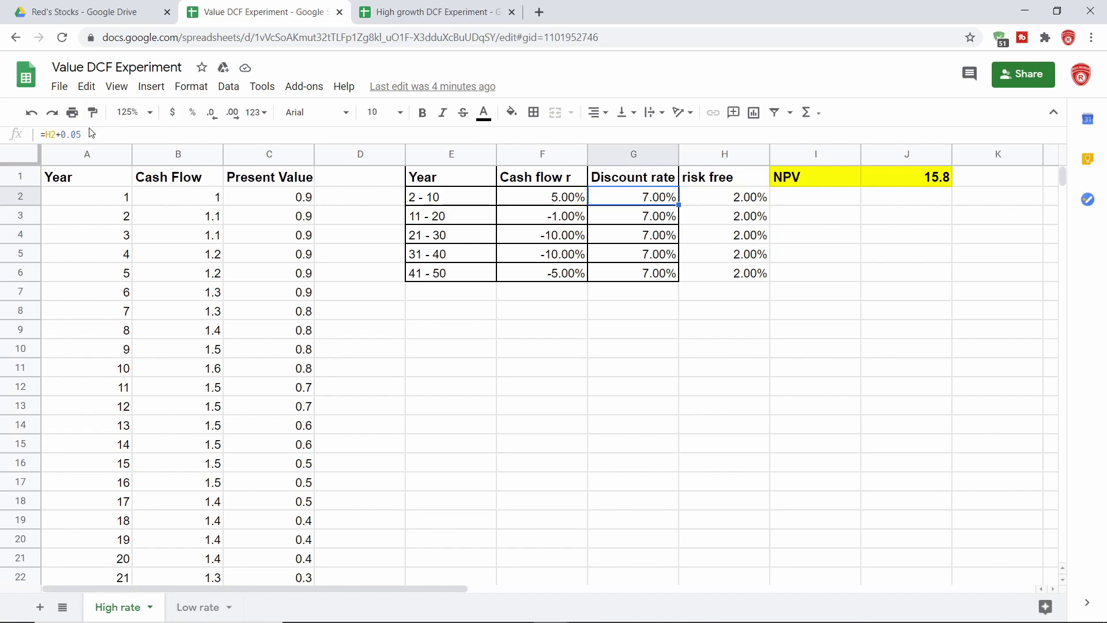
drag(722, 244, 759, 241)
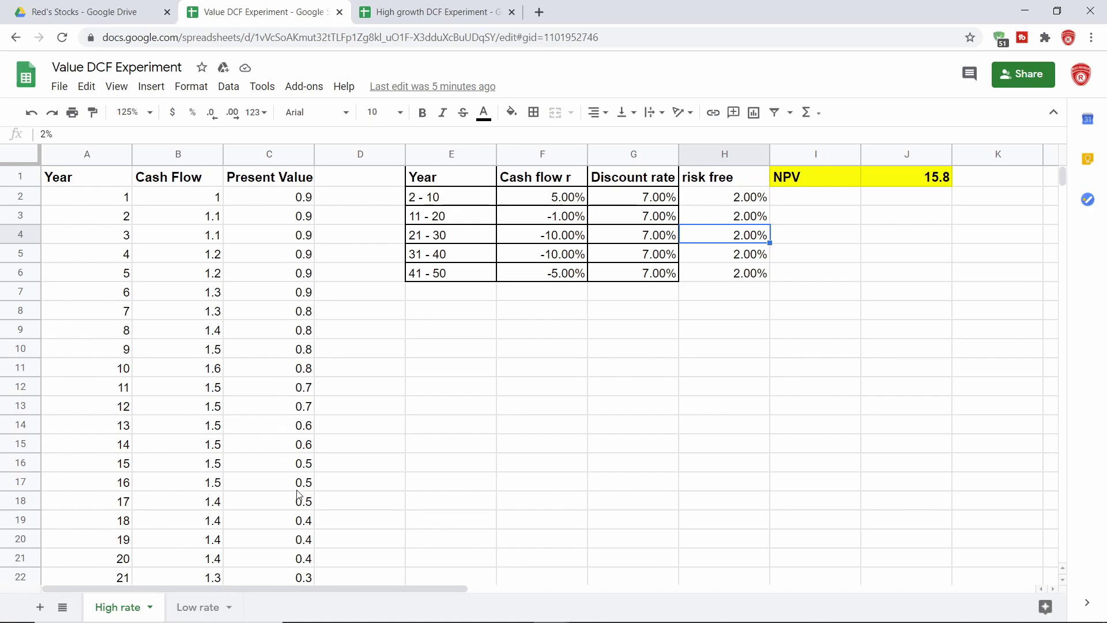
scroll(316, 505, down, 3)
scroll(316, 505, down, 4)
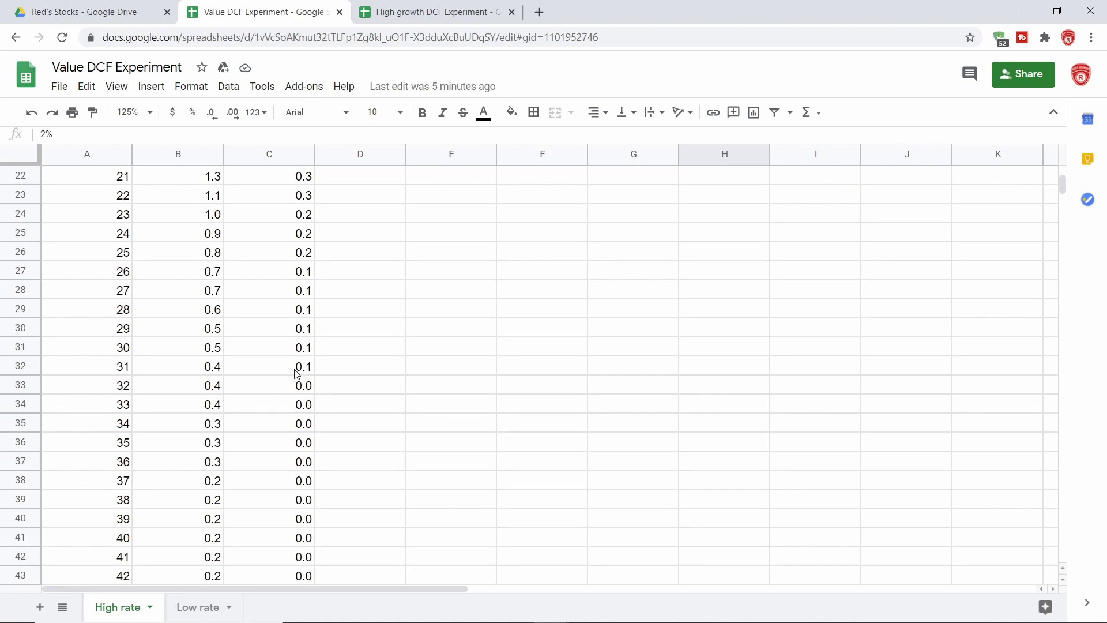
scroll(296, 374, up, 7)
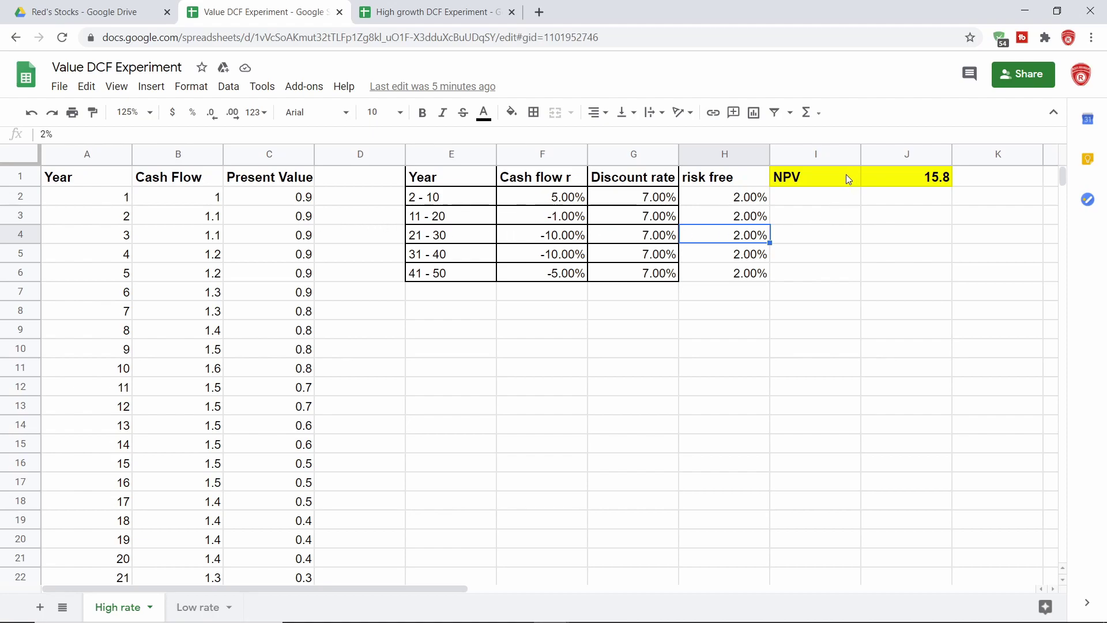
drag(847, 174, 913, 178)
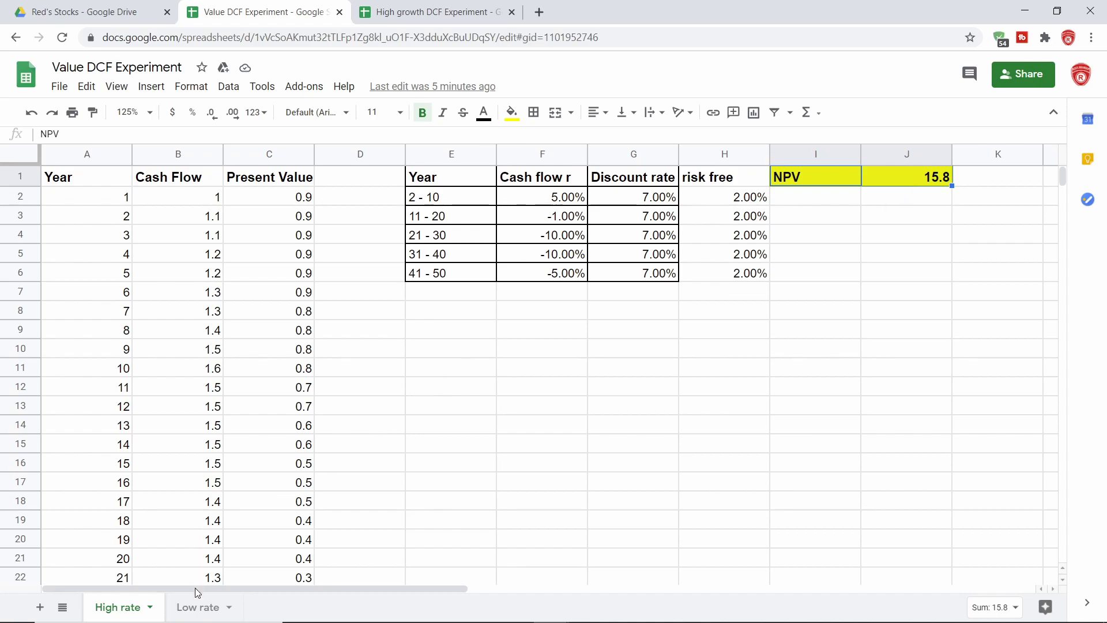
On the Low rate sheet, compare the unchanged cash flow growth rates and the lower discount rate formula.
click(198, 608)
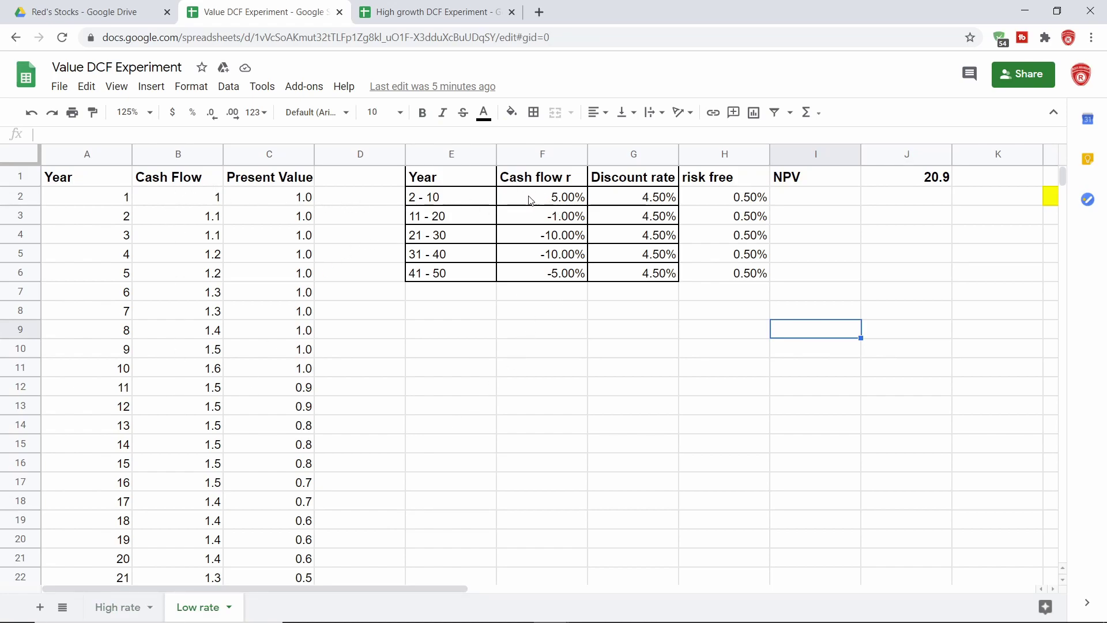
drag(566, 202, 573, 280)
click(566, 301)
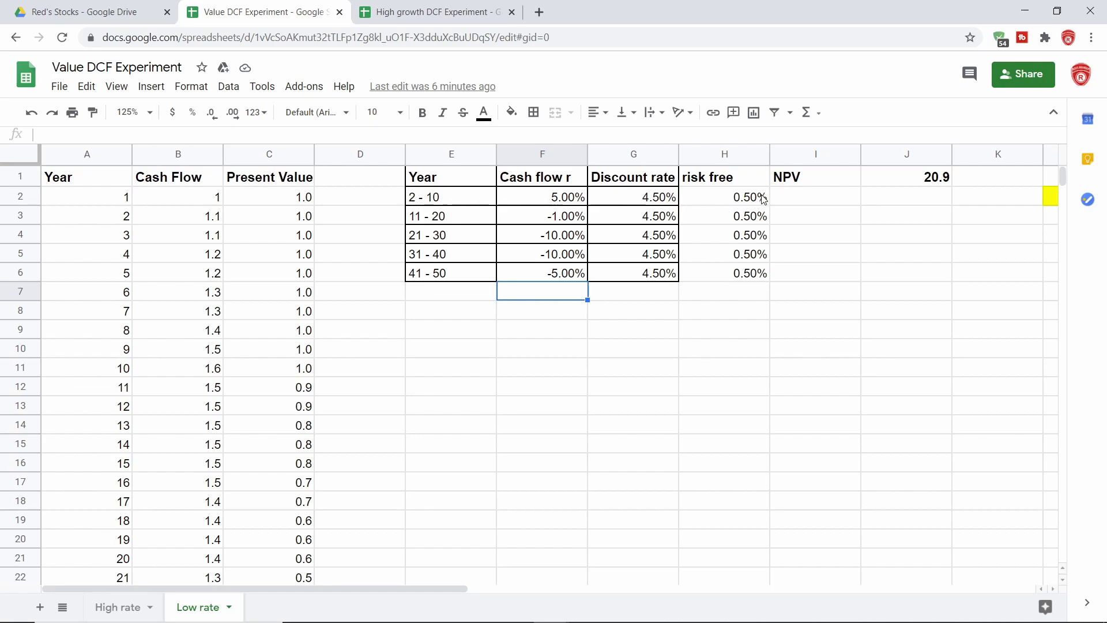
click(652, 199)
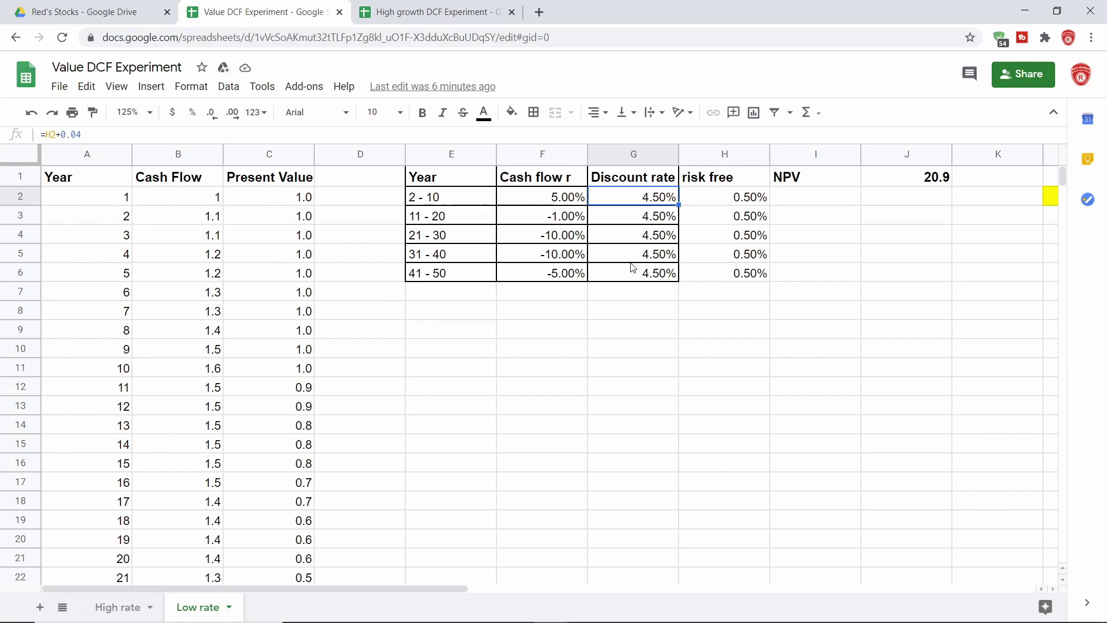
Inspect how the 32.33% NPV increase is calculated, then open the High growth DCF Experiment spreadsheet.
scroll(744, 222, right, 3)
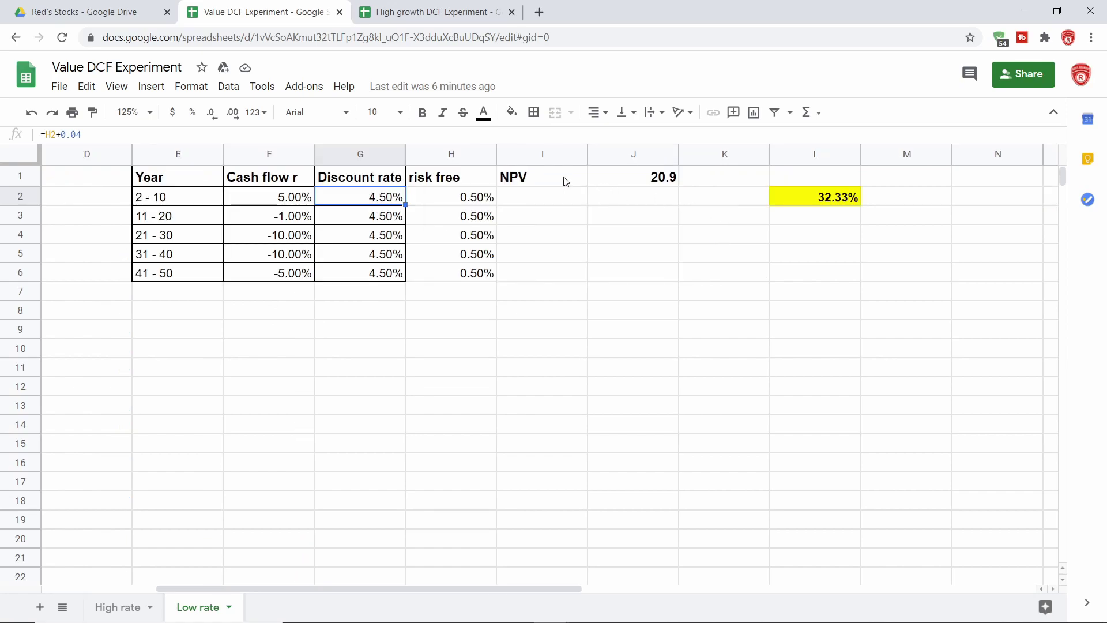
drag(563, 179, 647, 181)
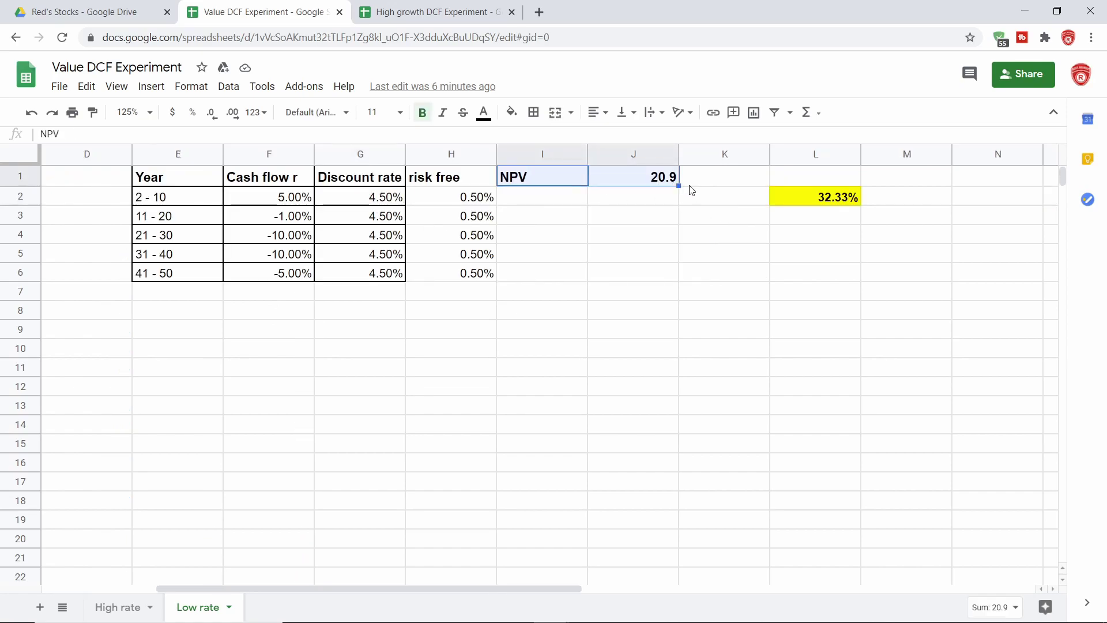
click(815, 202)
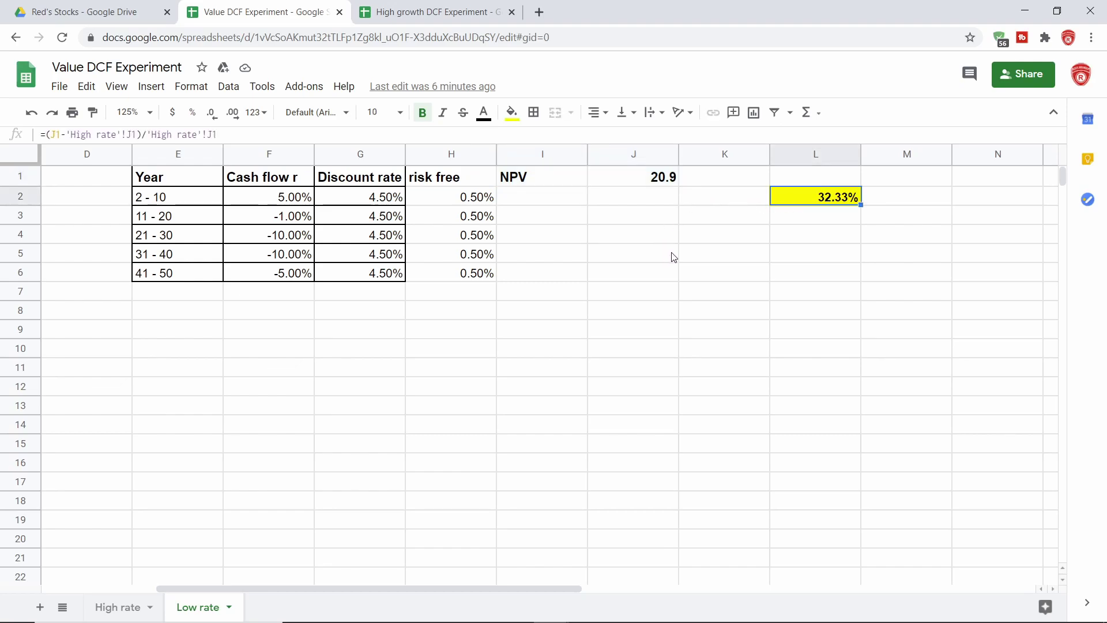
click(452, 16)
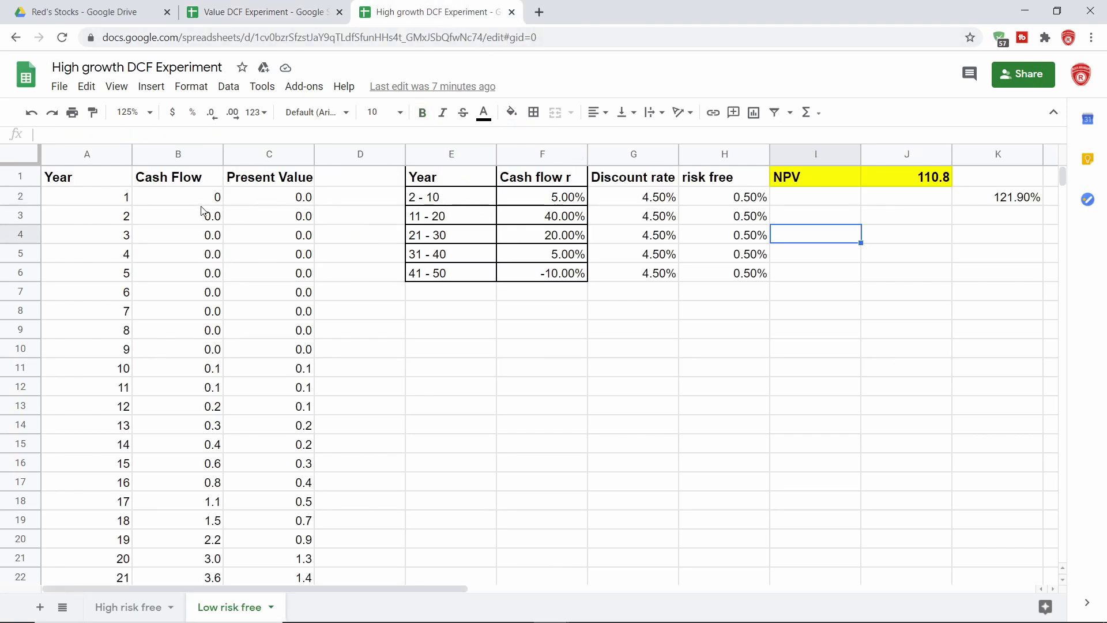
On the Low risk free sheet, mark the zero cash flows for years 1 to 9.
drag(203, 198, 226, 354)
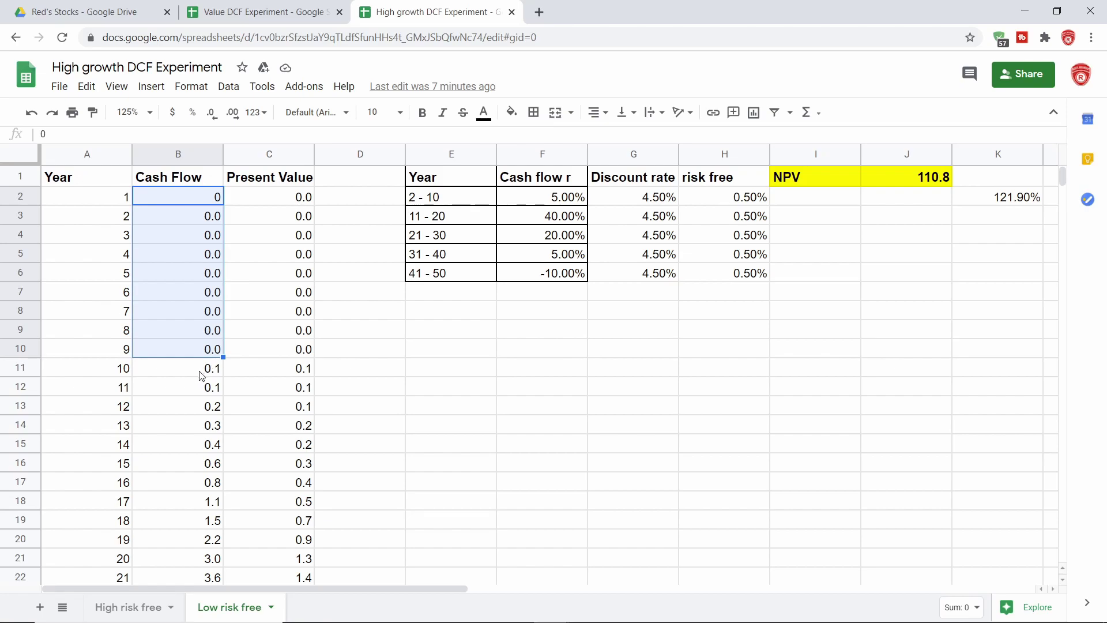
scroll(199, 375, down, 3)
scroll(199, 375, down, 7)
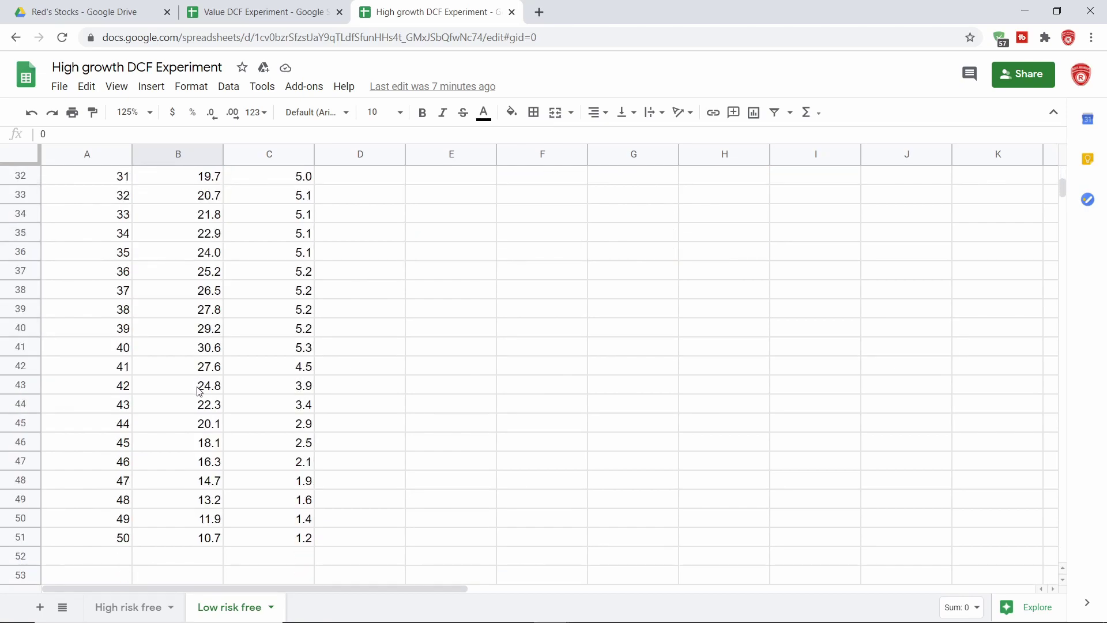
scroll(222, 507, down, 1)
scroll(209, 489, up, 1)
scroll(211, 540, up, 8)
scroll(203, 419, up, 2)
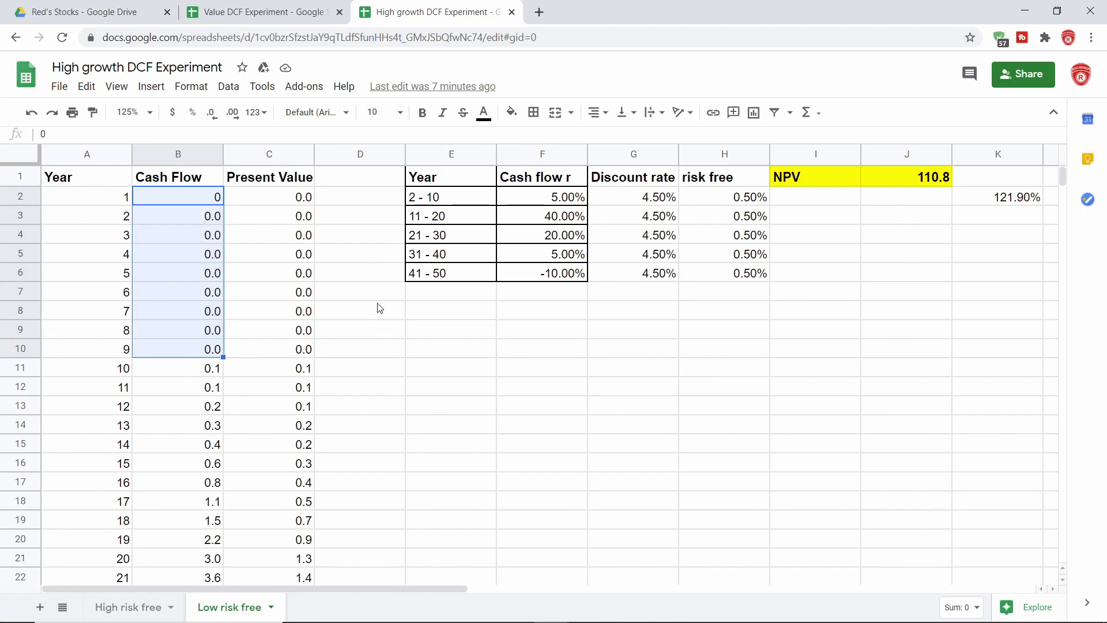
Check the 40%, 20% and 5% cash flow growth rates, then switch to the High risk free sheet.
click(548, 221)
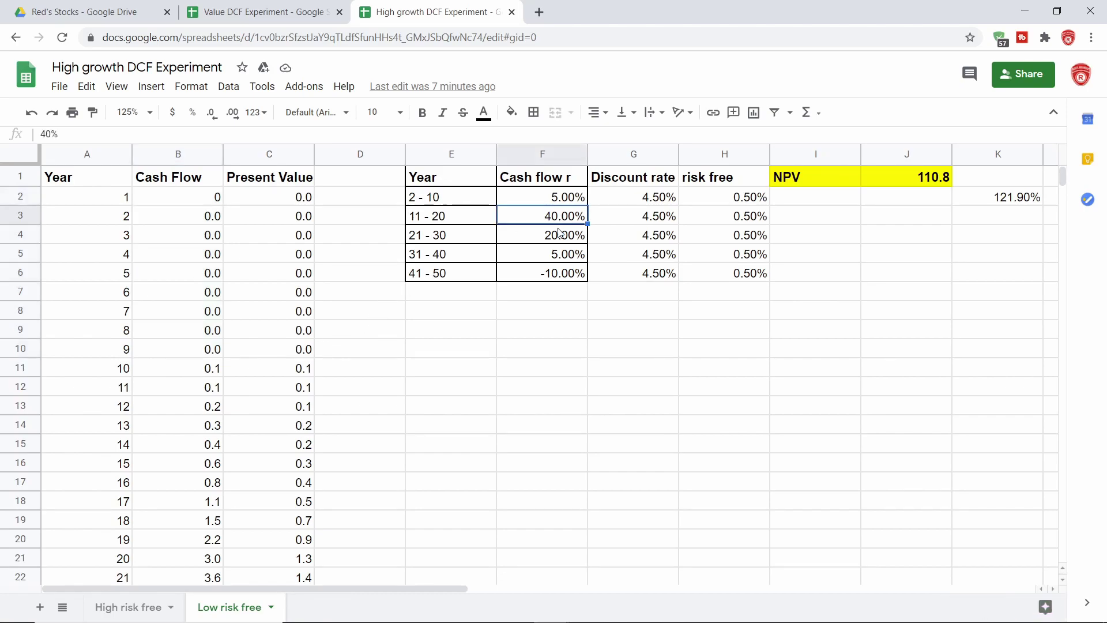
click(562, 239)
click(565, 259)
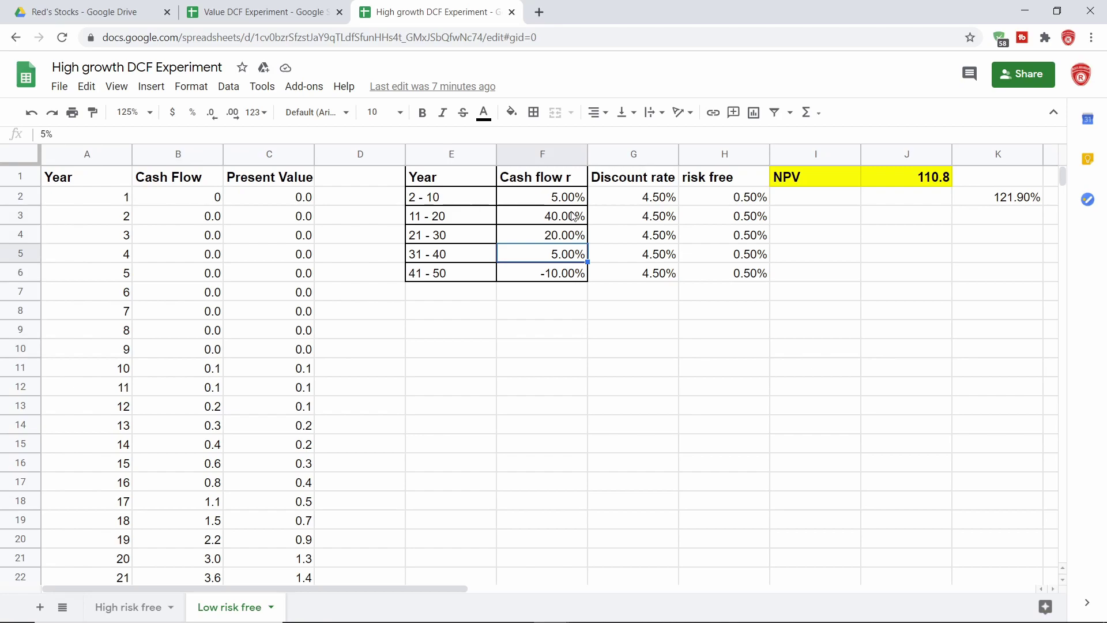
drag(574, 216, 573, 242)
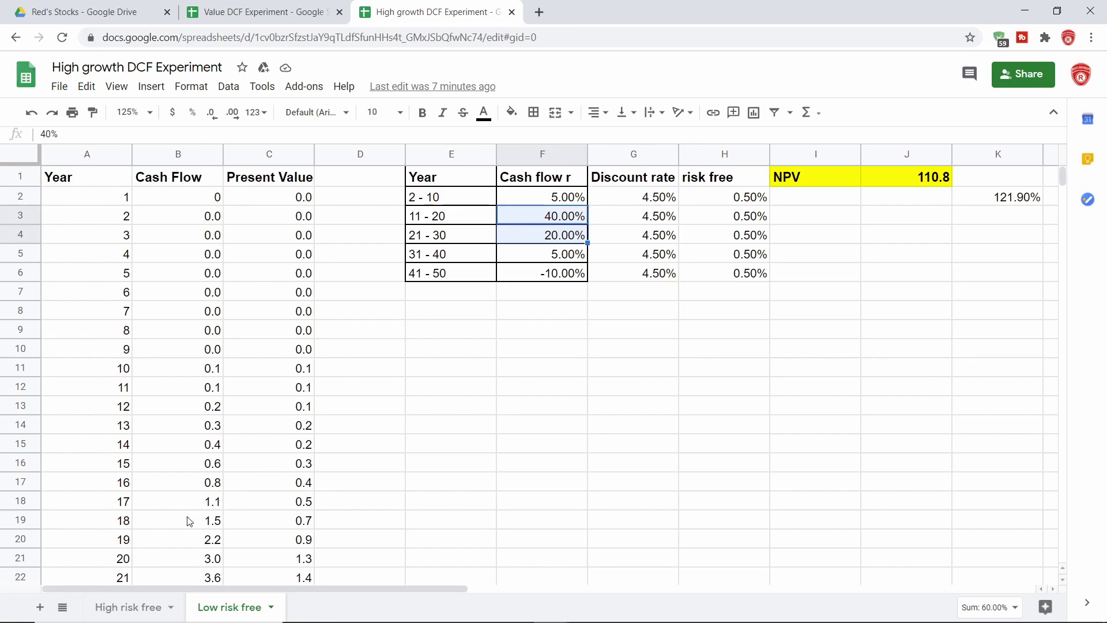
click(116, 606)
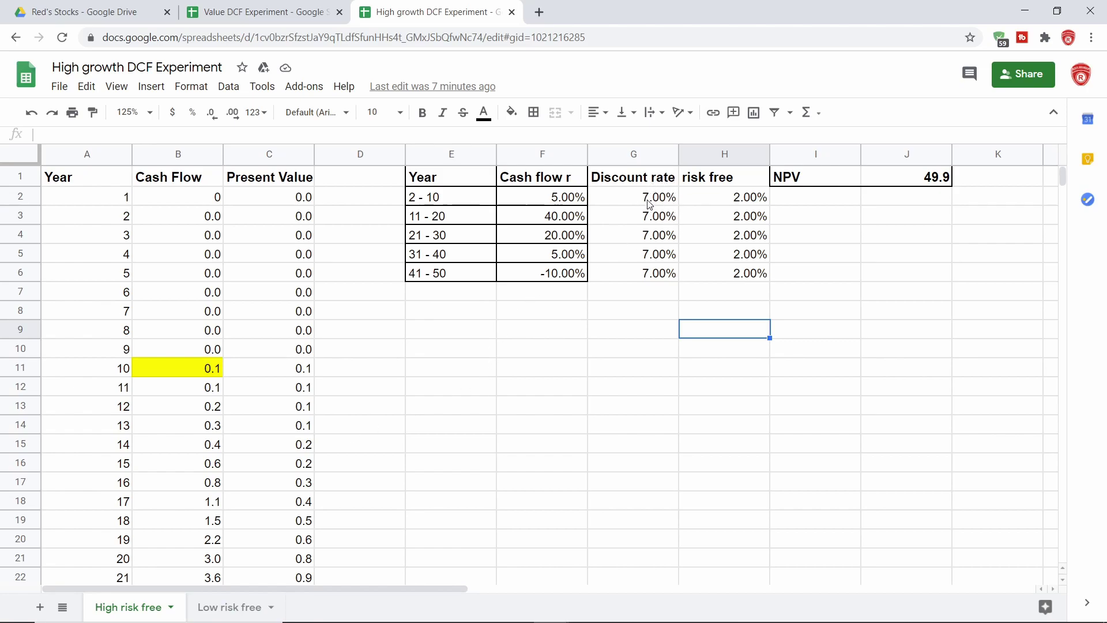
Highlight the High risk free sheet's 7.00% discount rates, 2.00% risk-free rates and NPV of 49.9.
drag(650, 204, 656, 277)
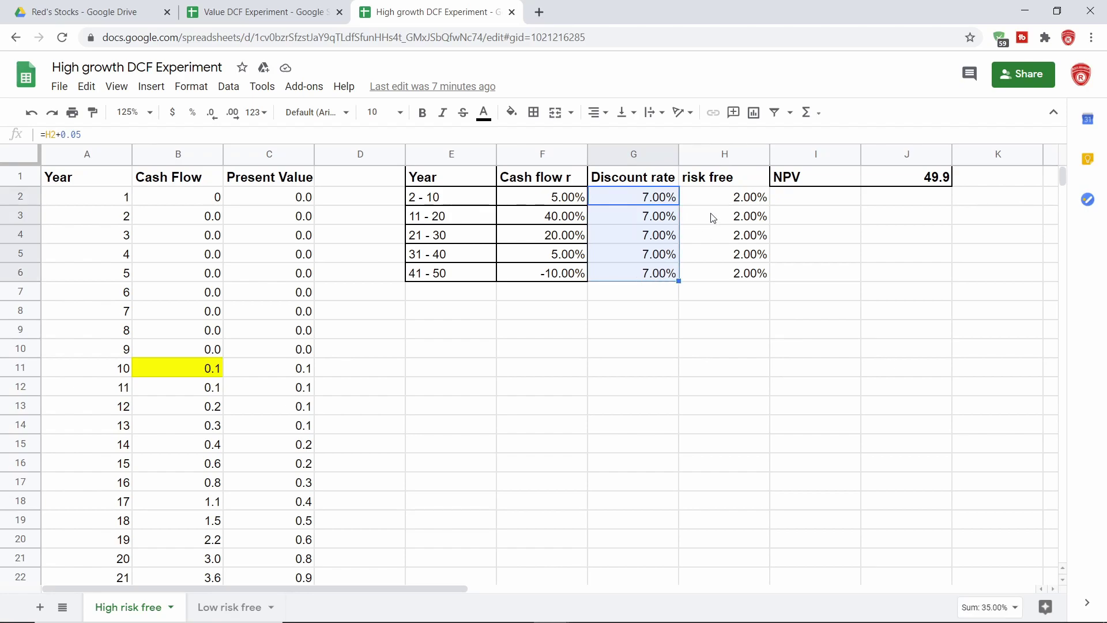
drag(729, 201, 741, 273)
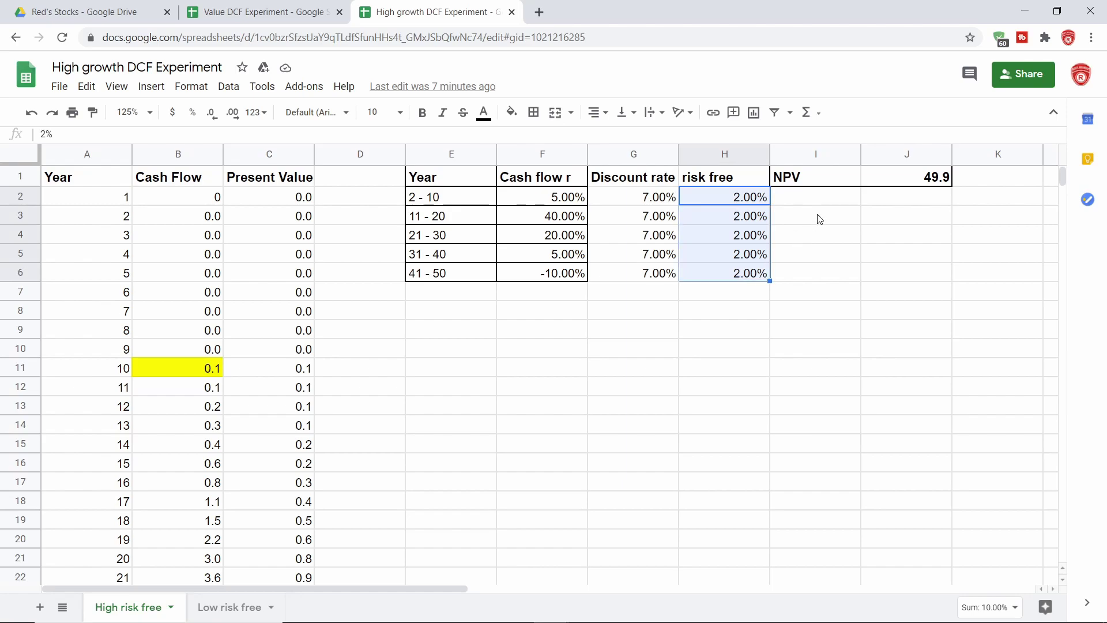
click(847, 180)
drag(868, 183, 900, 187)
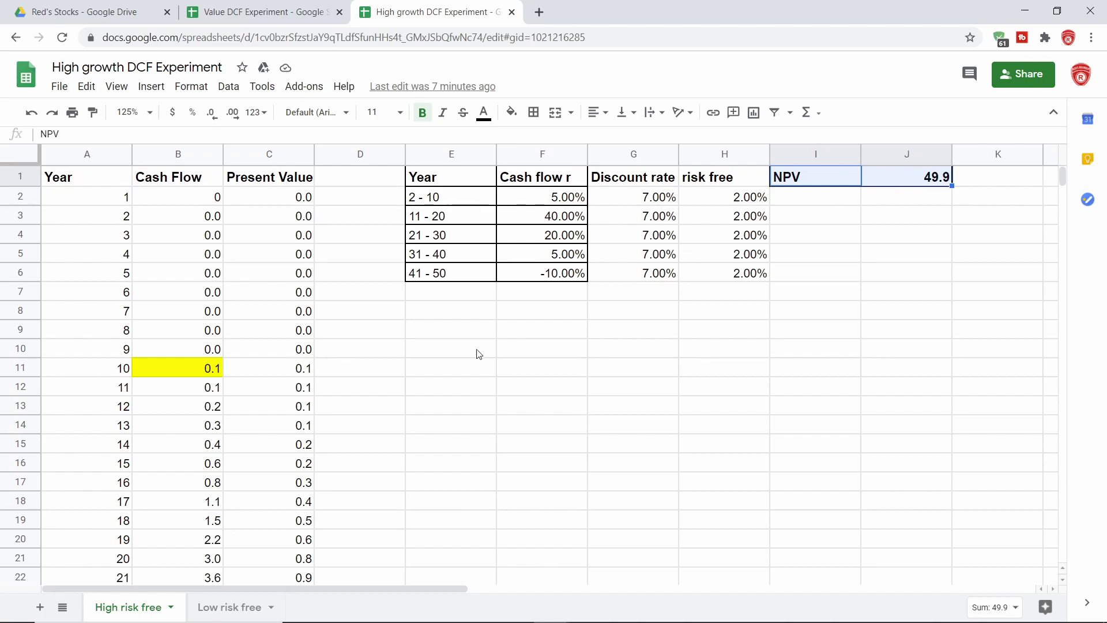
On the Low risk free sheet, highlight the 0.50% risk-free rates and the NPV of 110.8.
click(249, 606)
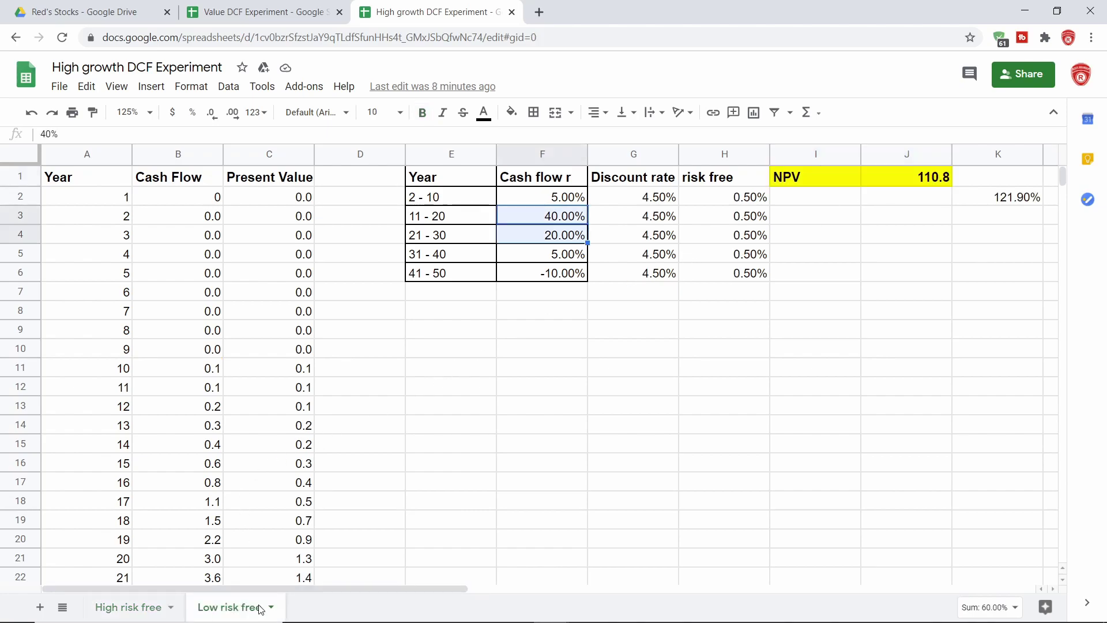
drag(713, 198, 728, 281)
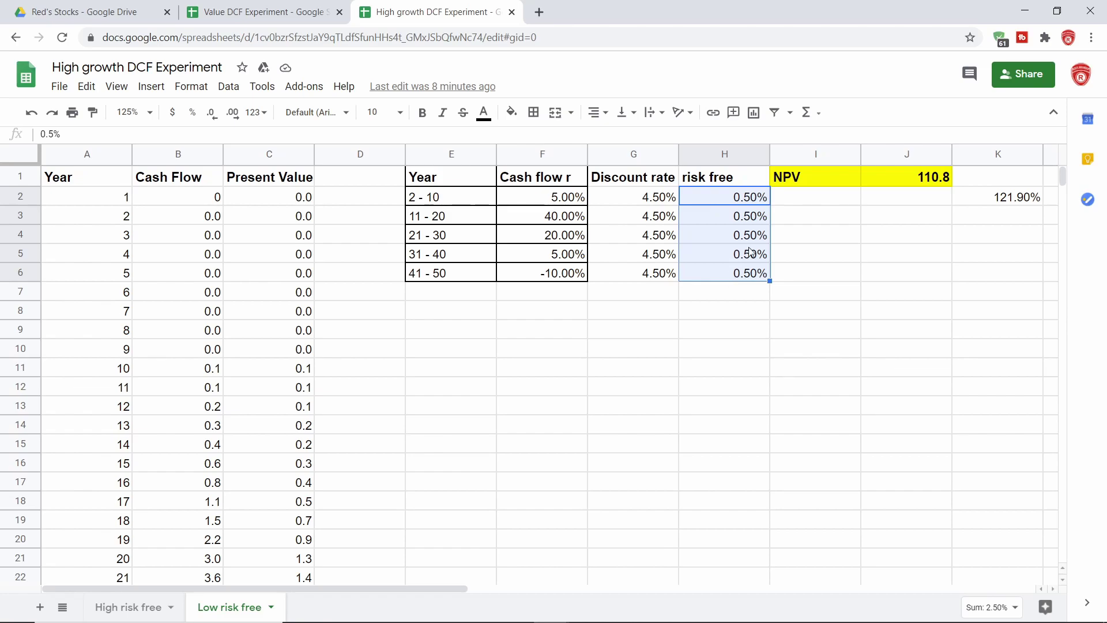
click(828, 182)
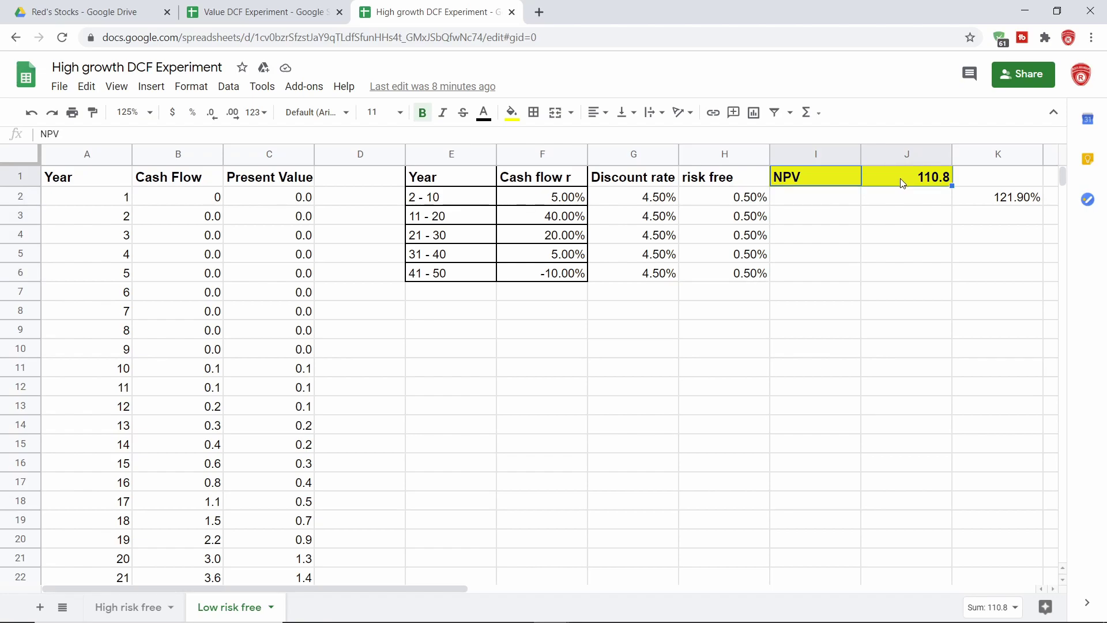
Give the 121.90% NPV increase cell a yellow fill and bold text.
scroll(961, 208, right, 3)
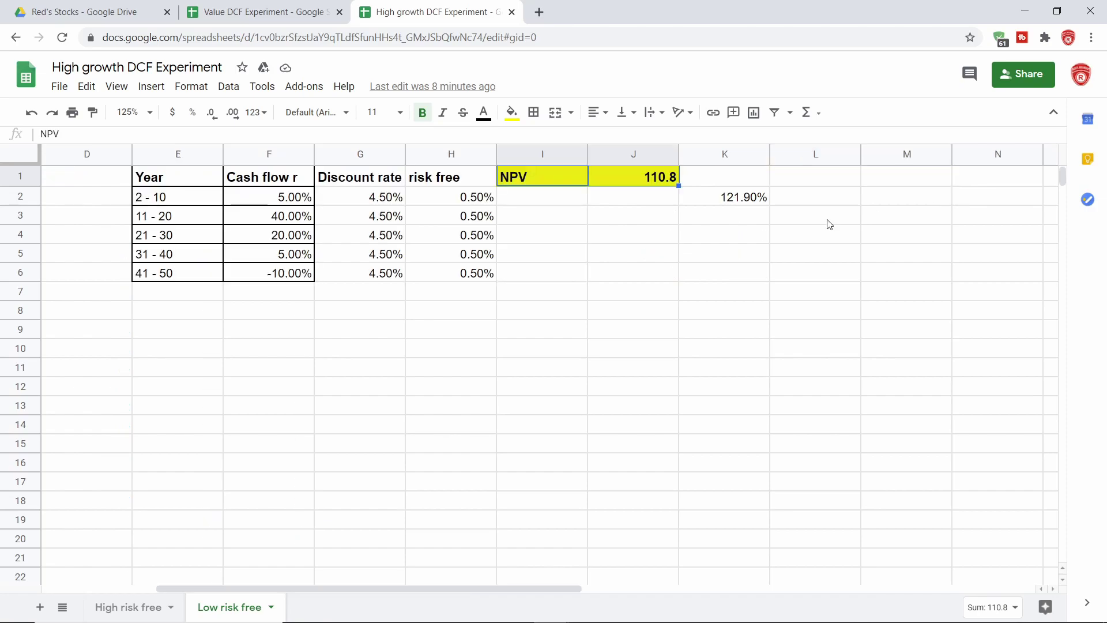
click(723, 208)
click(511, 112)
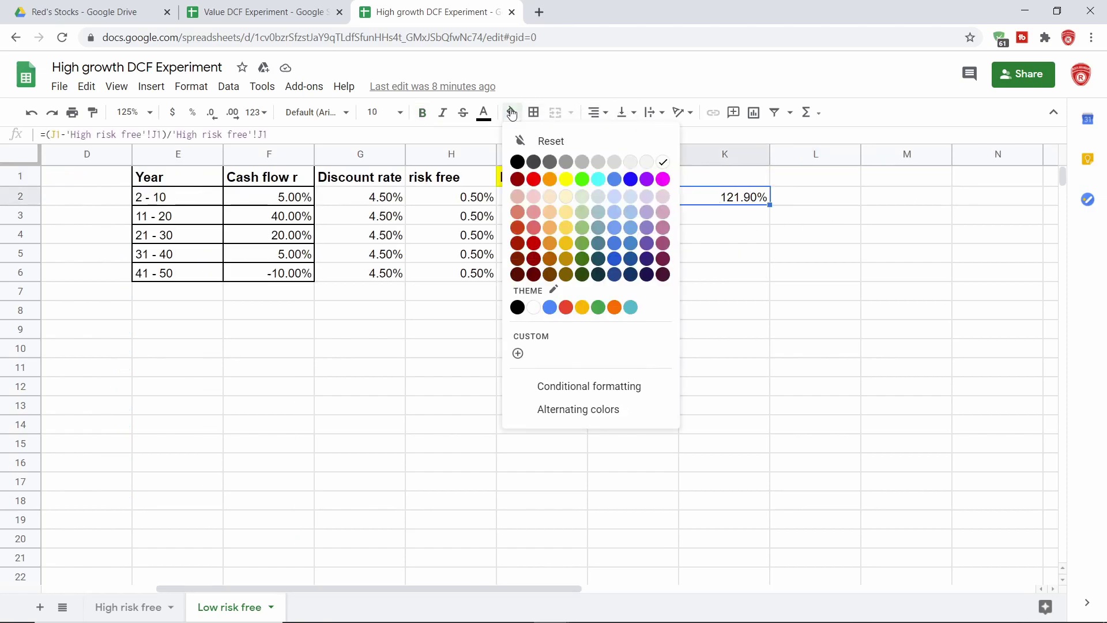
click(565, 179)
click(759, 234)
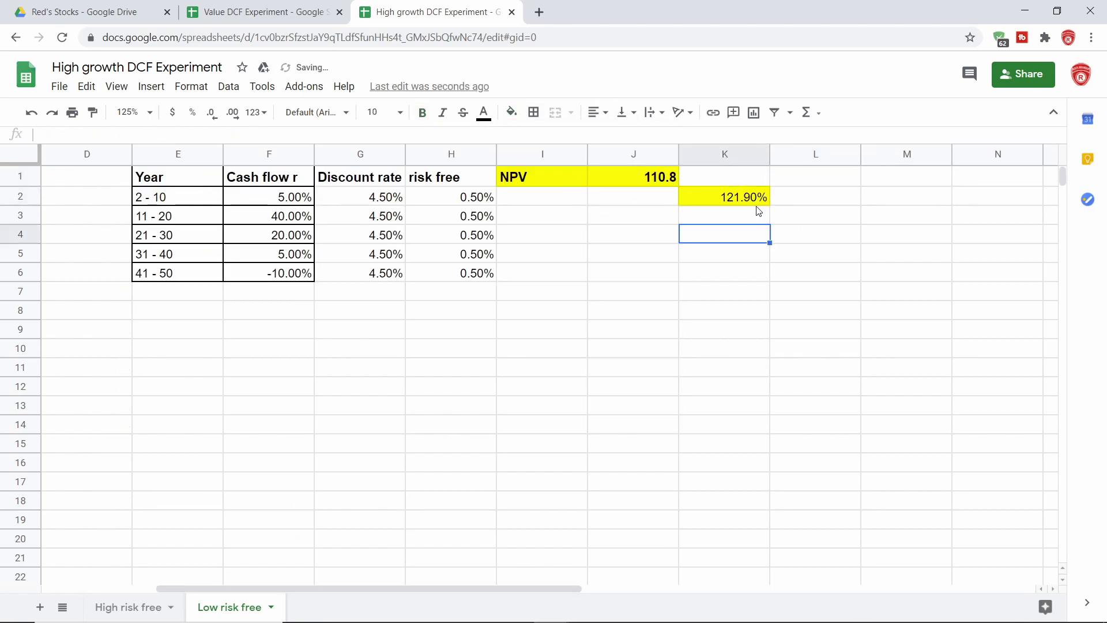
click(735, 199)
click(422, 112)
click(763, 234)
Flip between the High risk free and Low risk free sheets of the High growth DCF Experiment.
click(137, 606)
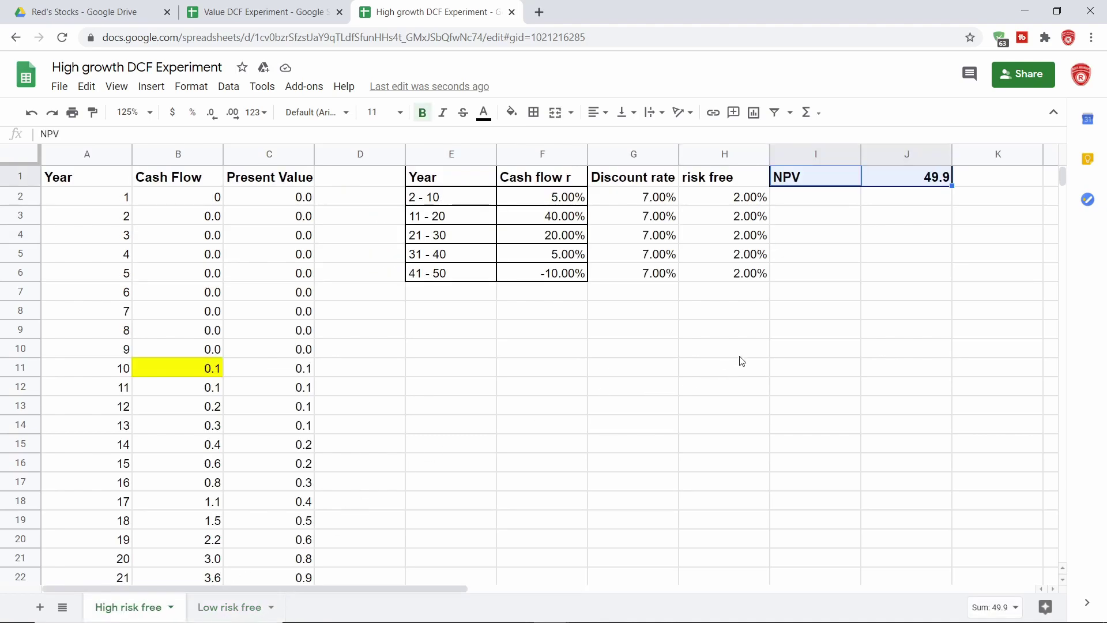
scroll(757, 354, right, 3)
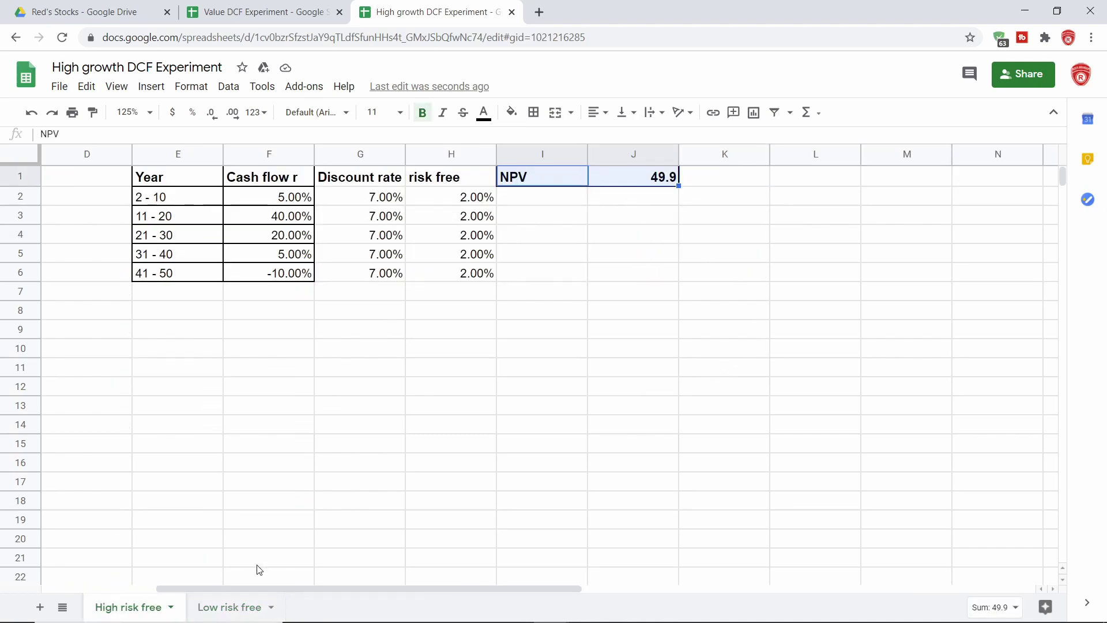
click(233, 606)
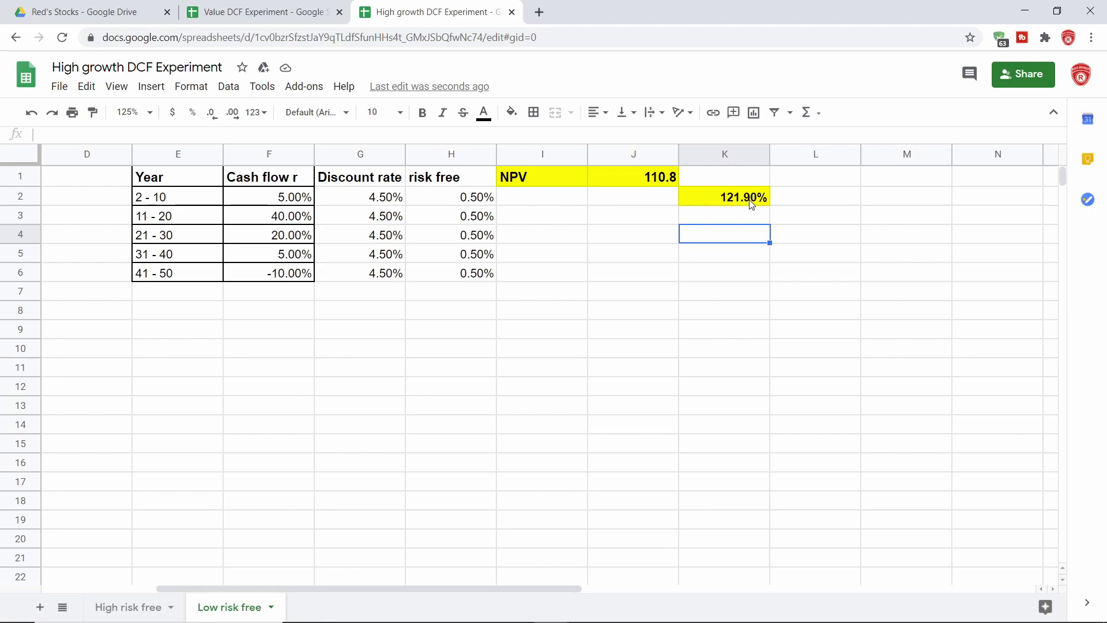
In the Value DCF Experiment, compare the High rate NPV of 15.8 with the Low rate's 32.33% gain.
click(263, 11)
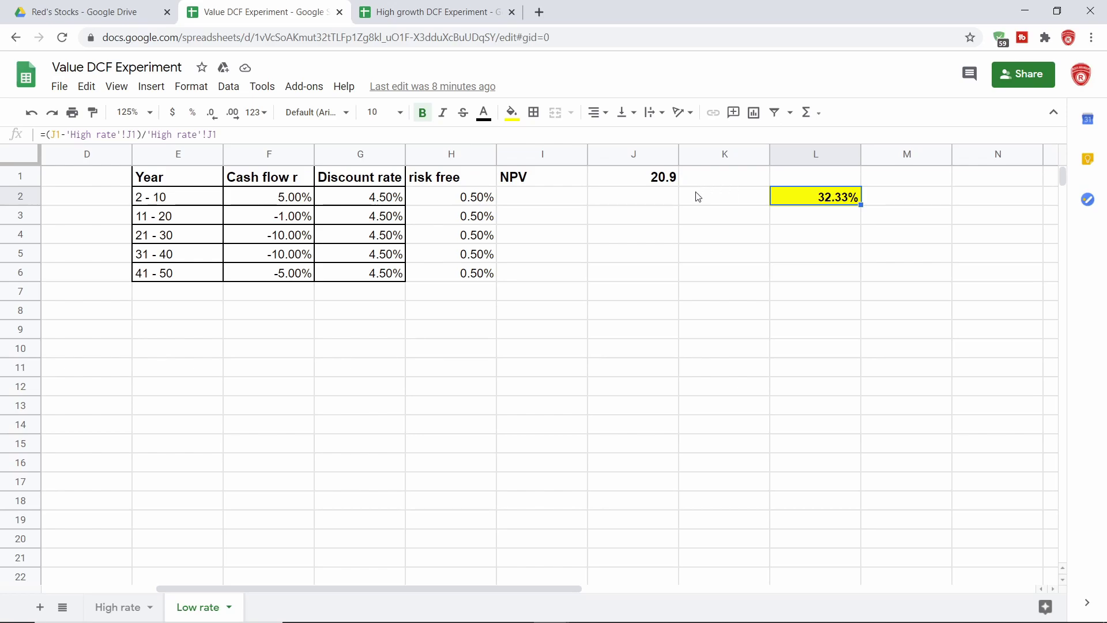
mouse_move(134, 619)
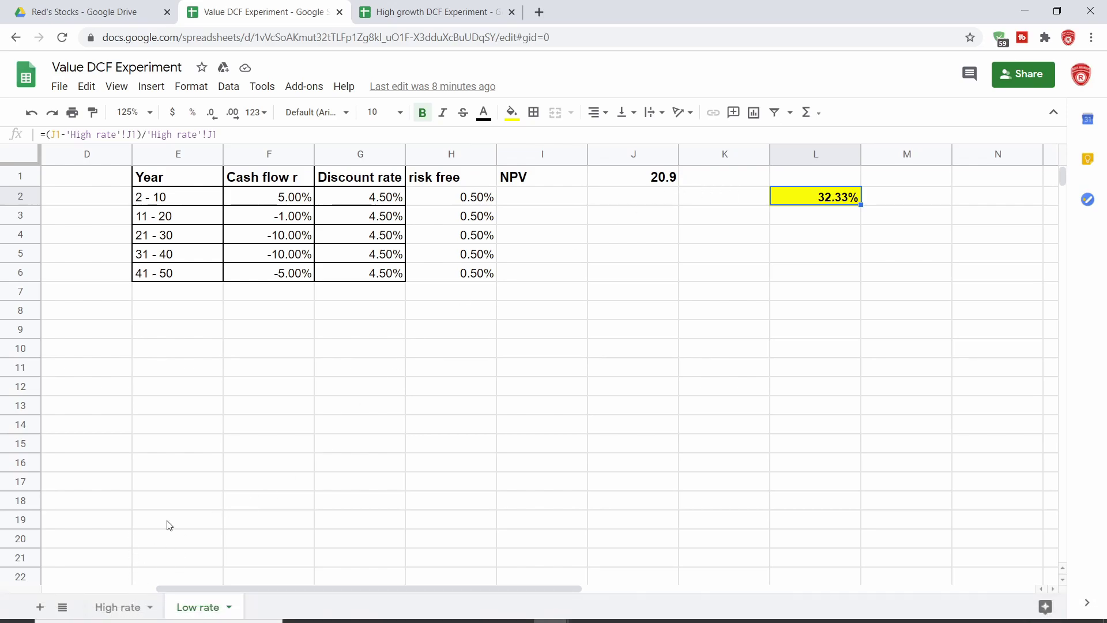
click(143, 609)
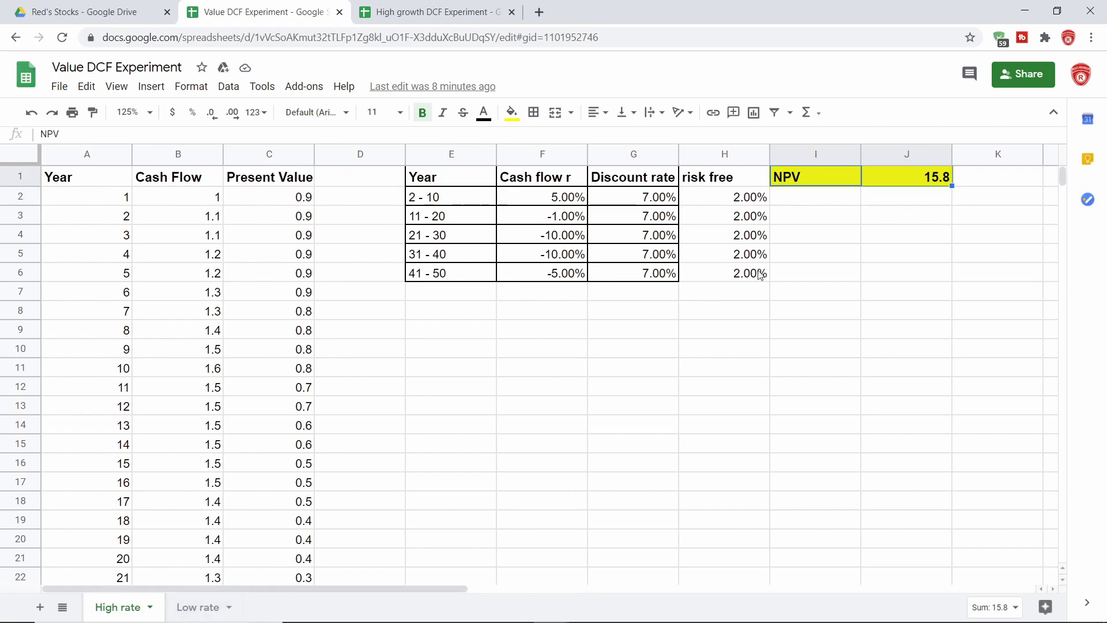
click(199, 608)
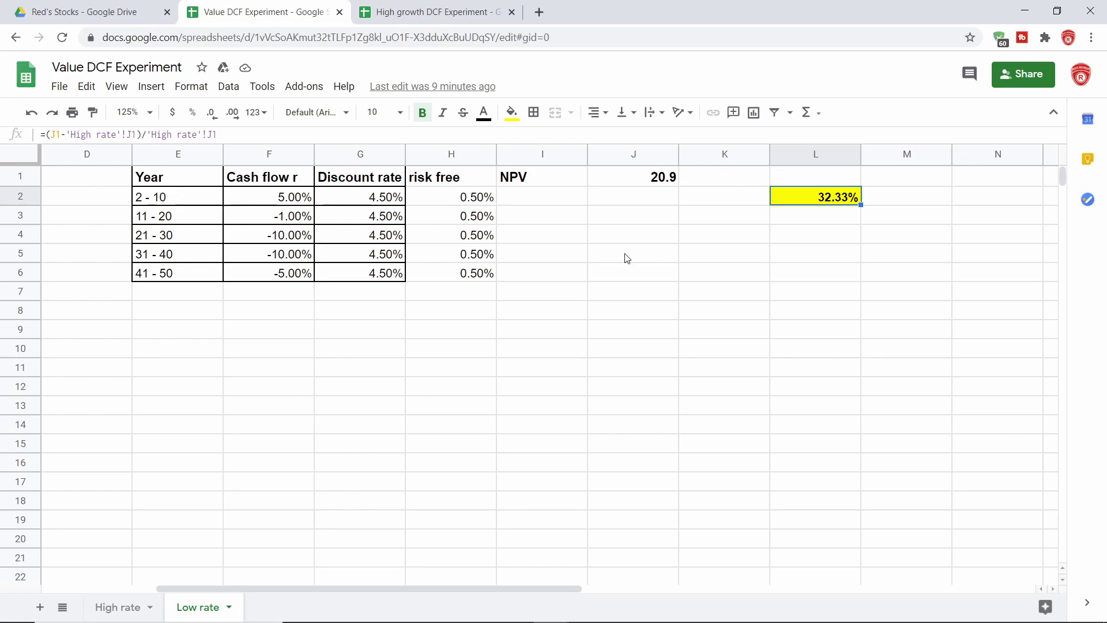
Search 'amzn' in a new tab, glance at the Value DCF's late-year cash flows, and return to Amazon's results.
click(542, 12)
text(am)
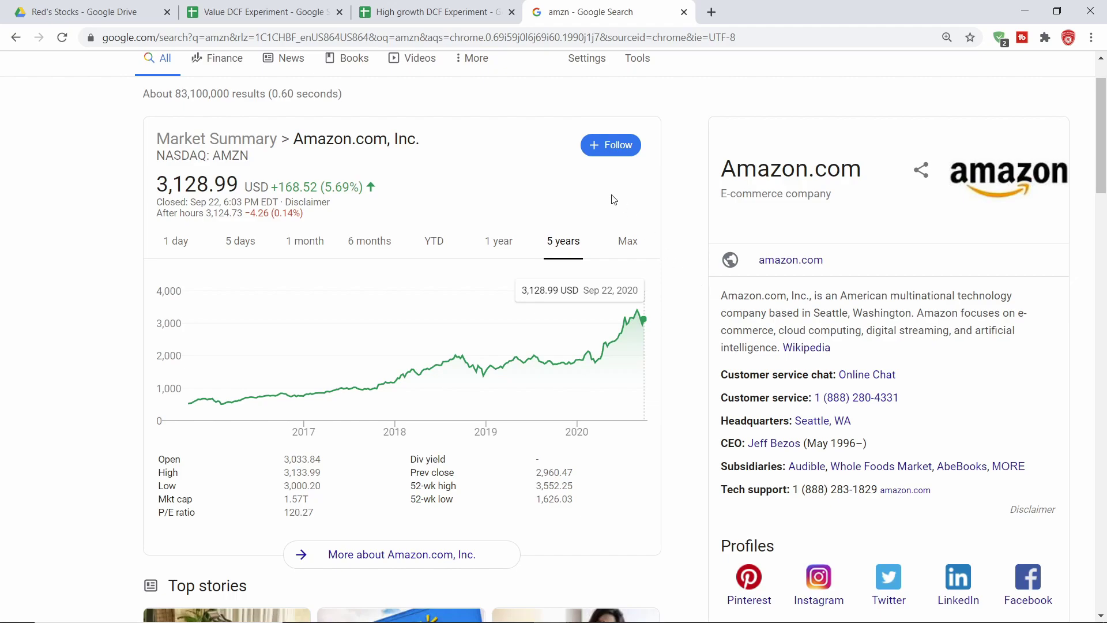
click(260, 10)
scroll(281, 271, left, 3)
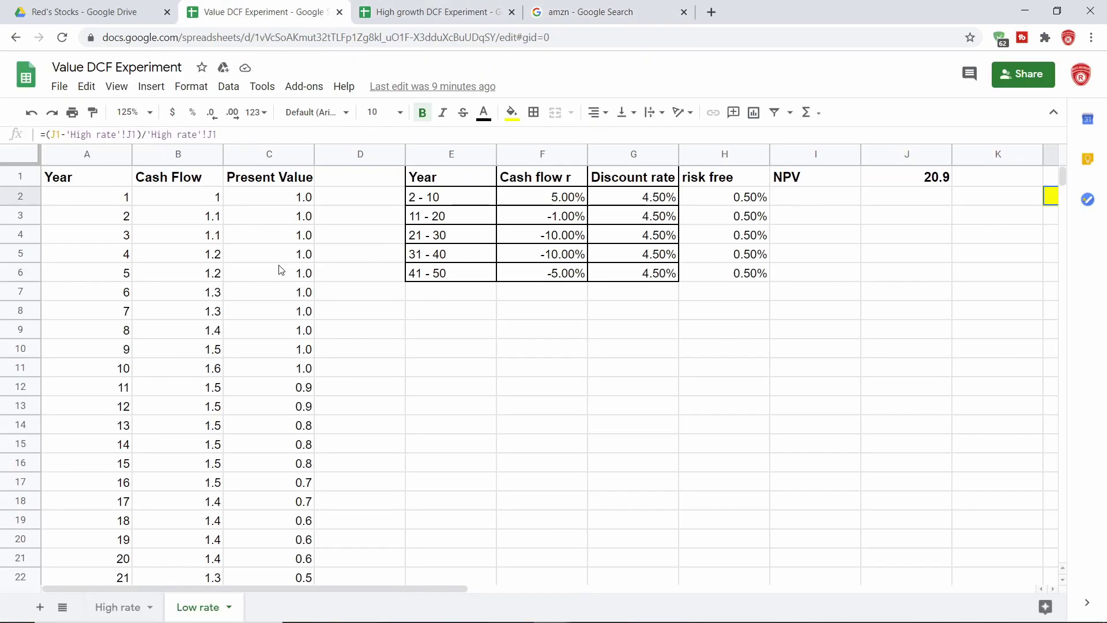
scroll(280, 268, down, 12)
drag(193, 231, 215, 346)
click(334, 272)
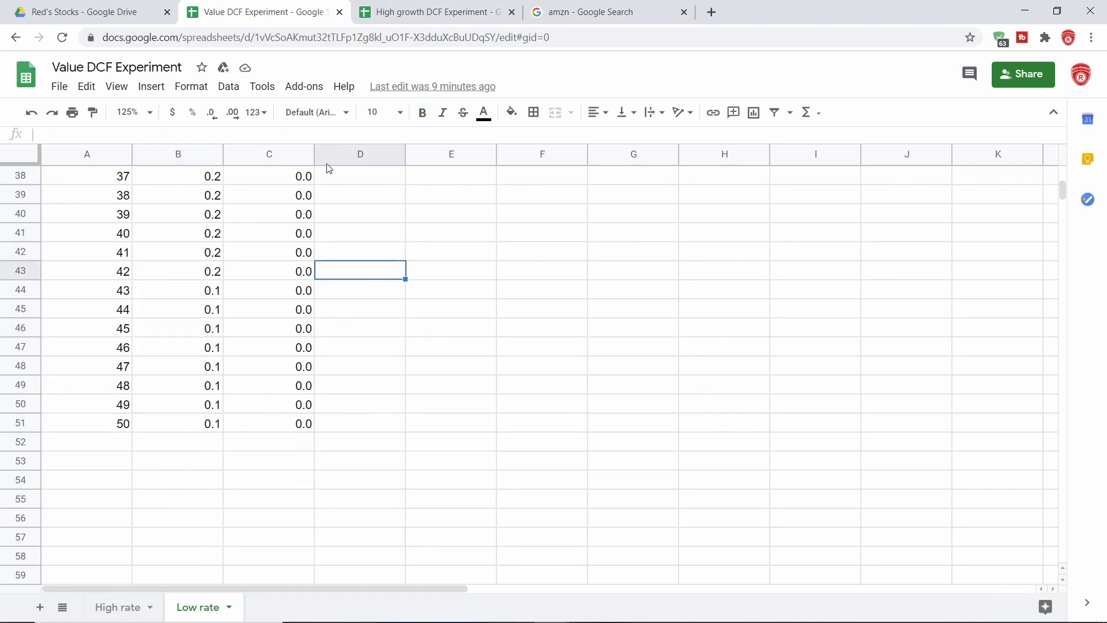
click(434, 12)
click(608, 5)
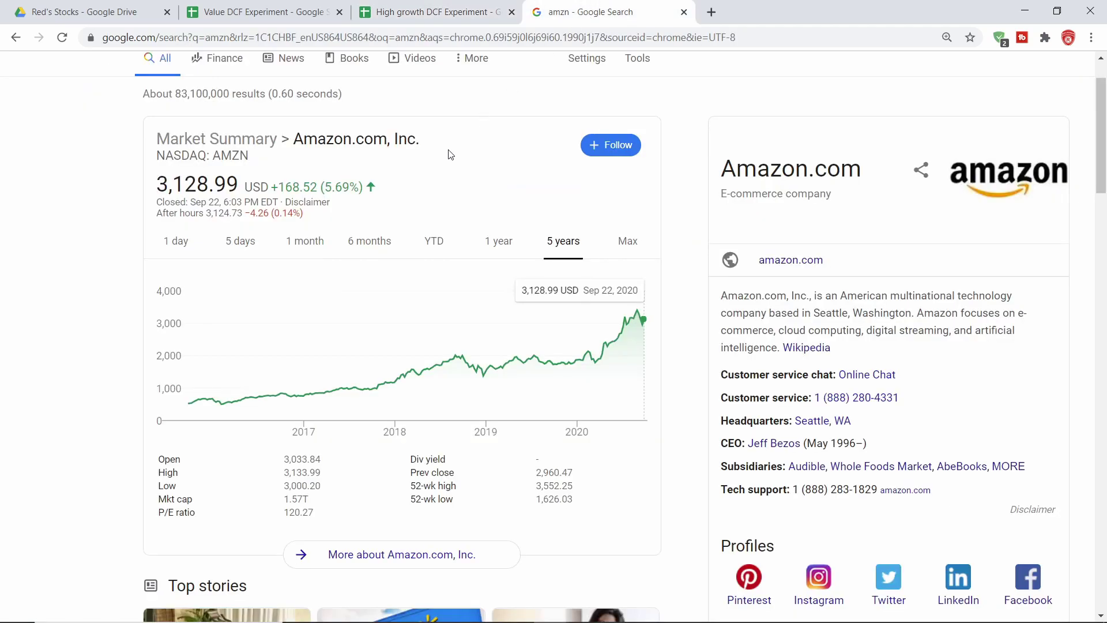
scroll(403, 139, up, 1)
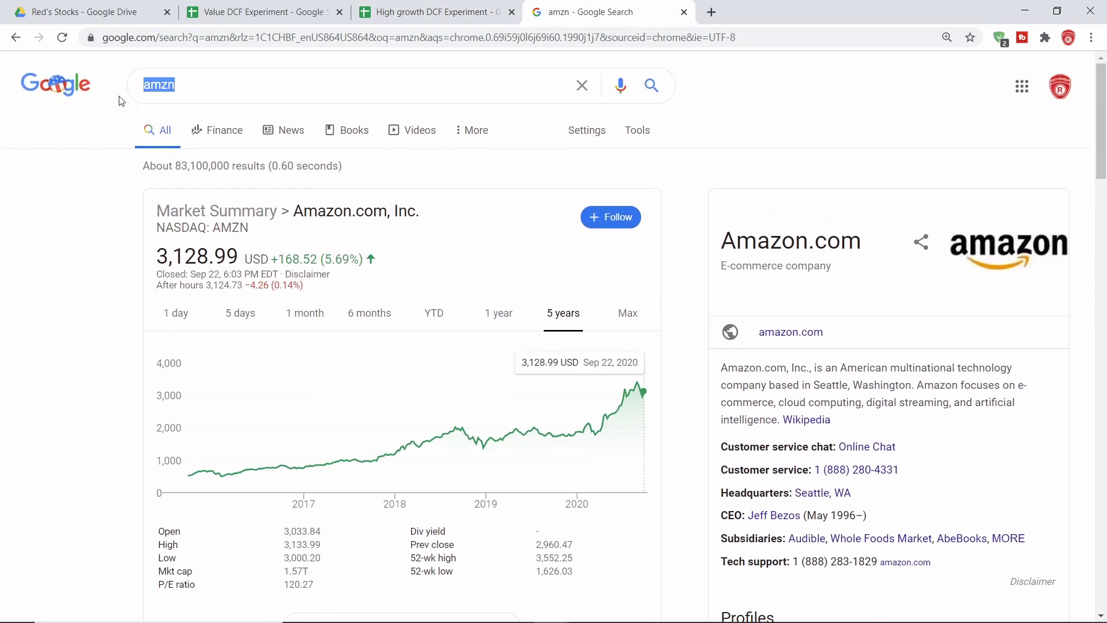
Search for 'brk b stock' and show Berkshire Hathaway Class B's 1-year price chart.
text(b)
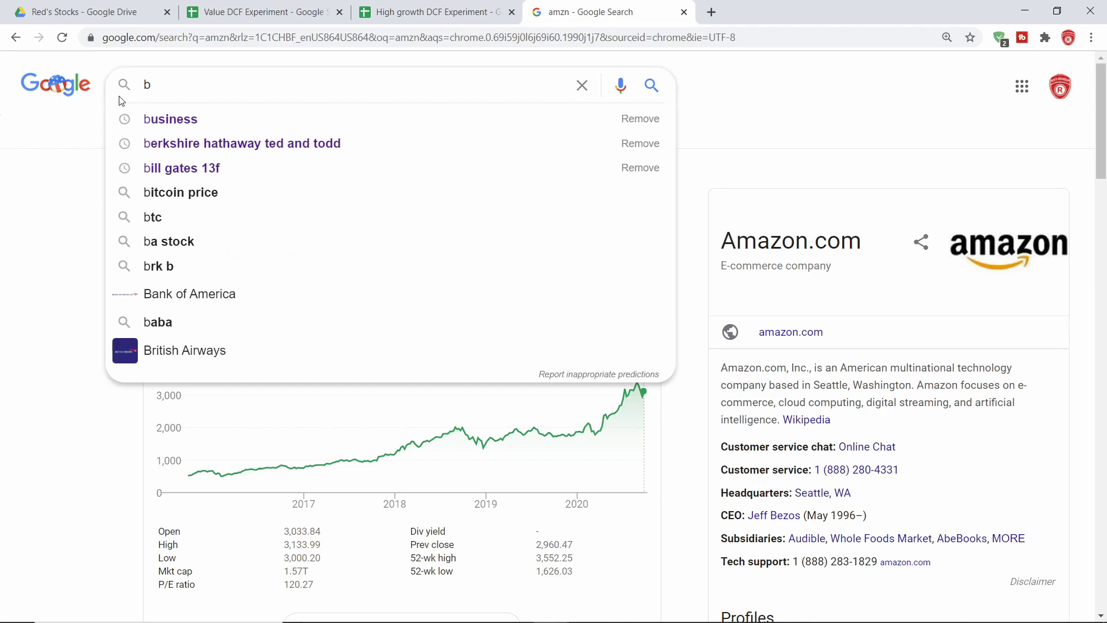
text(rk)
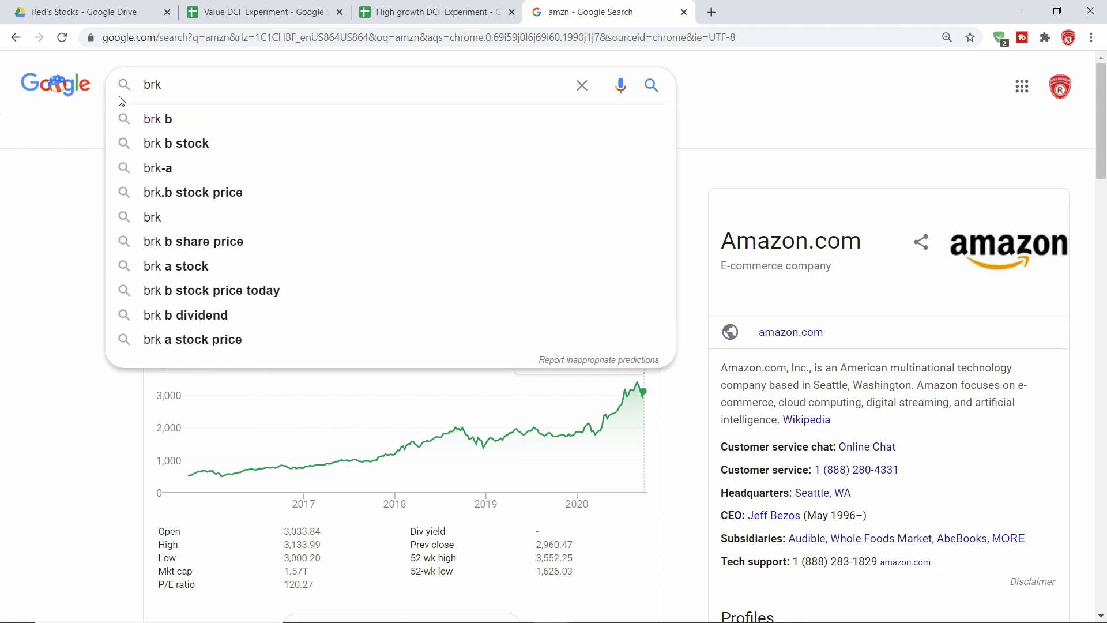
click(173, 143)
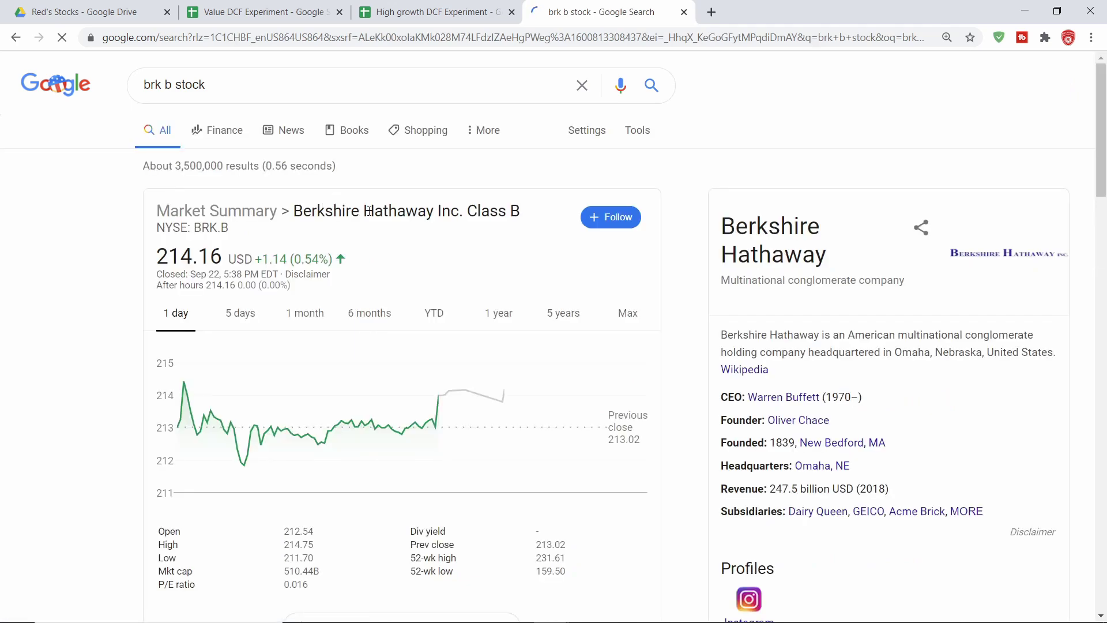
click(512, 314)
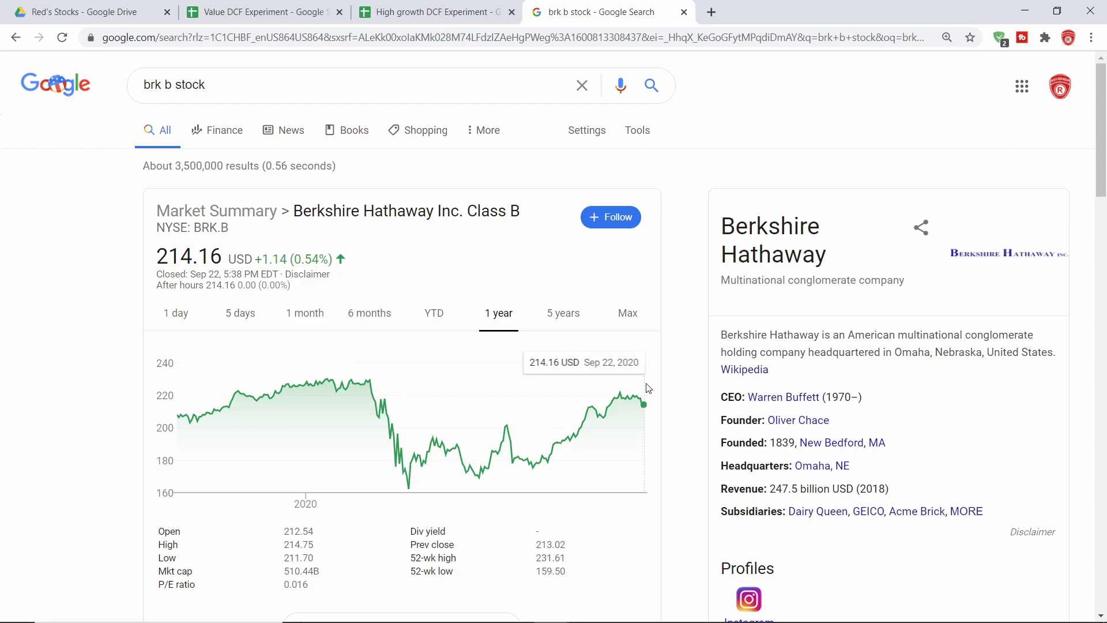
click(424, 10)
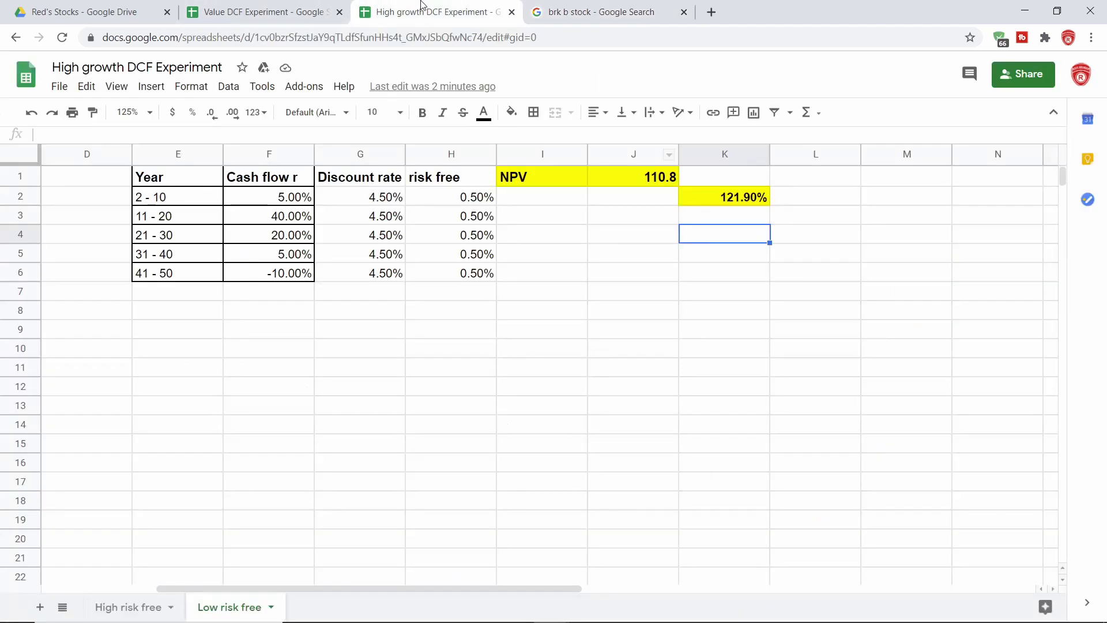